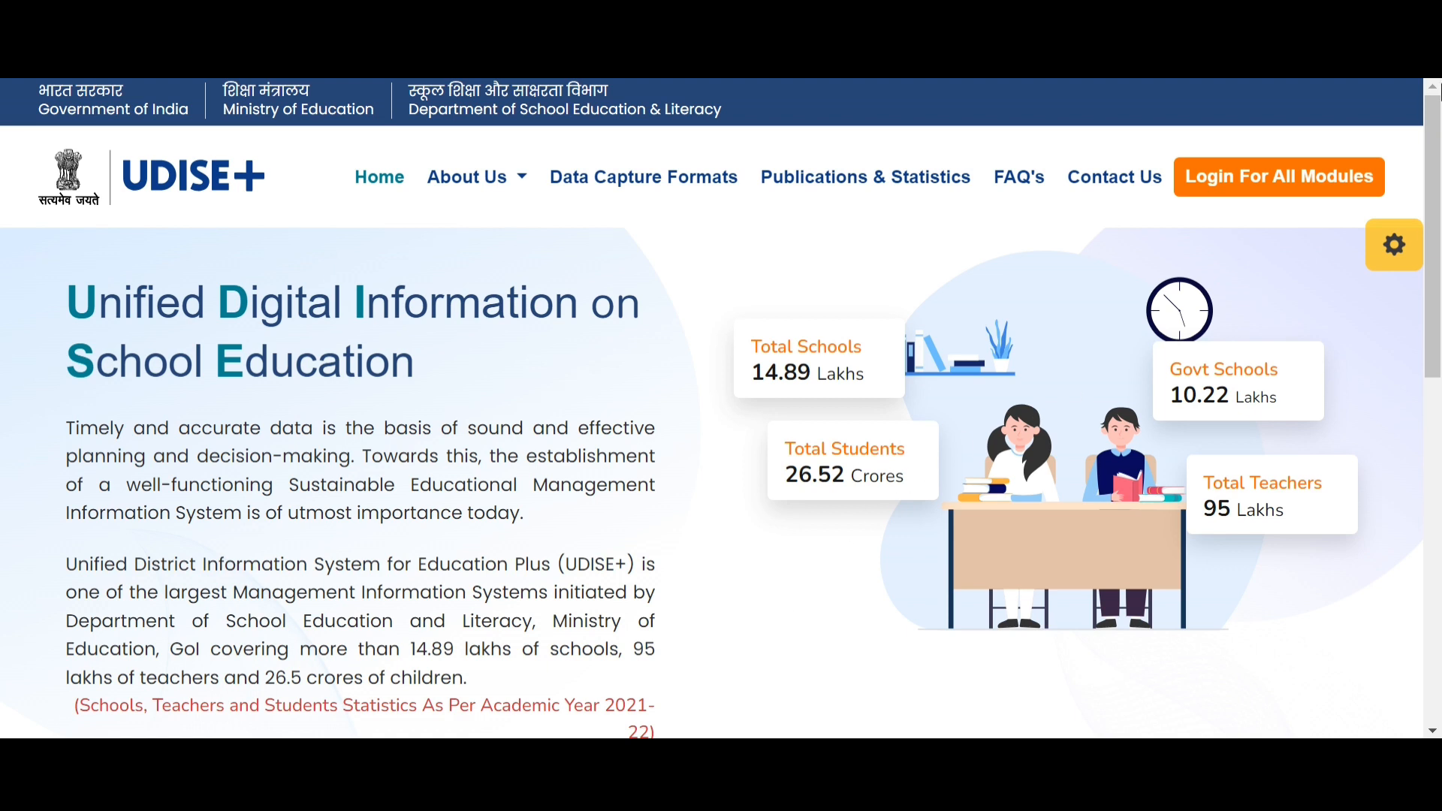
Step: Open the login page for all modules and proceed to the Students Module sign-in for ANDHRA PRADESH
{"action": "left_click", "coordinate": [1332, 191]}
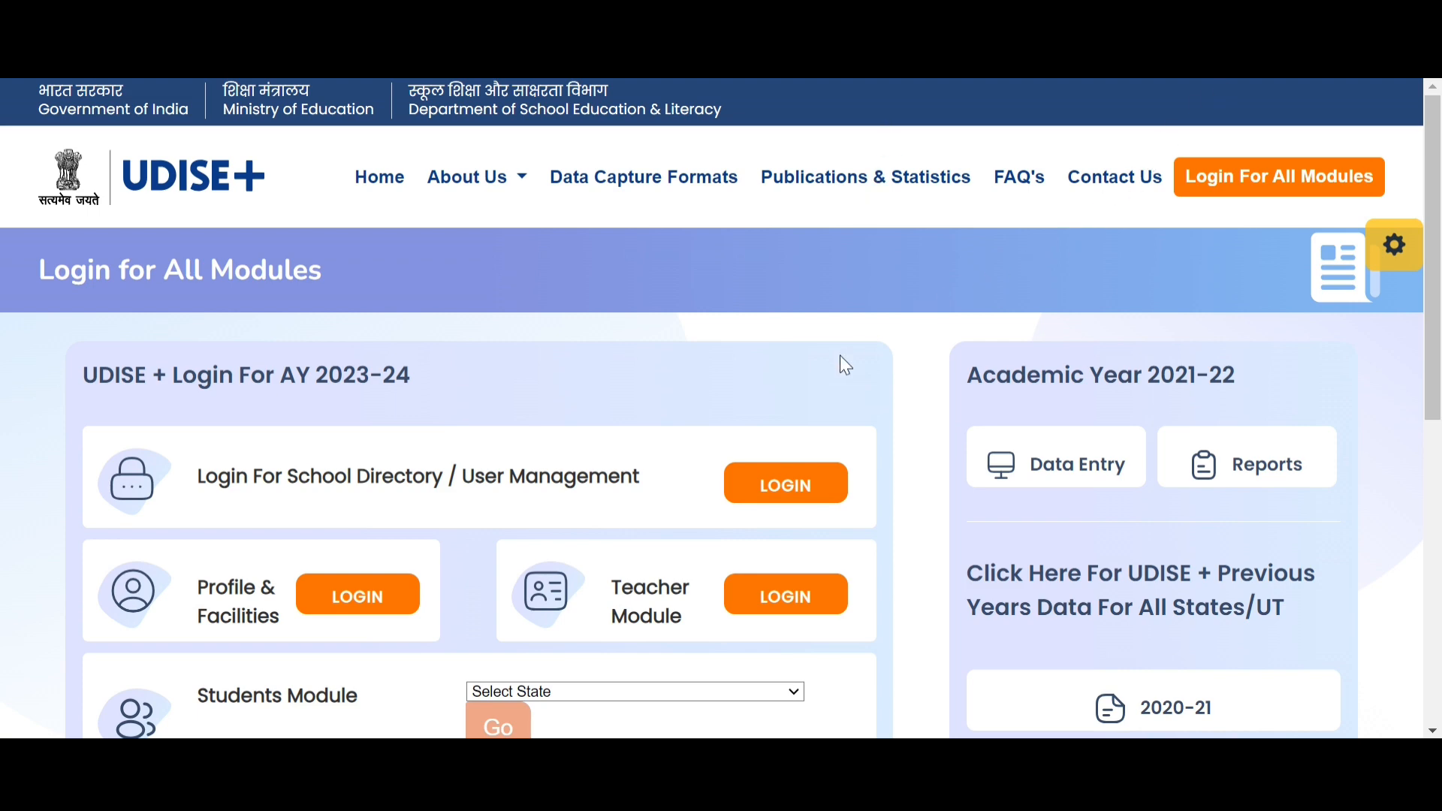
{"action": "scroll", "coordinate": [839, 354], "scroll_direction": "down", "scroll_amount": 2}
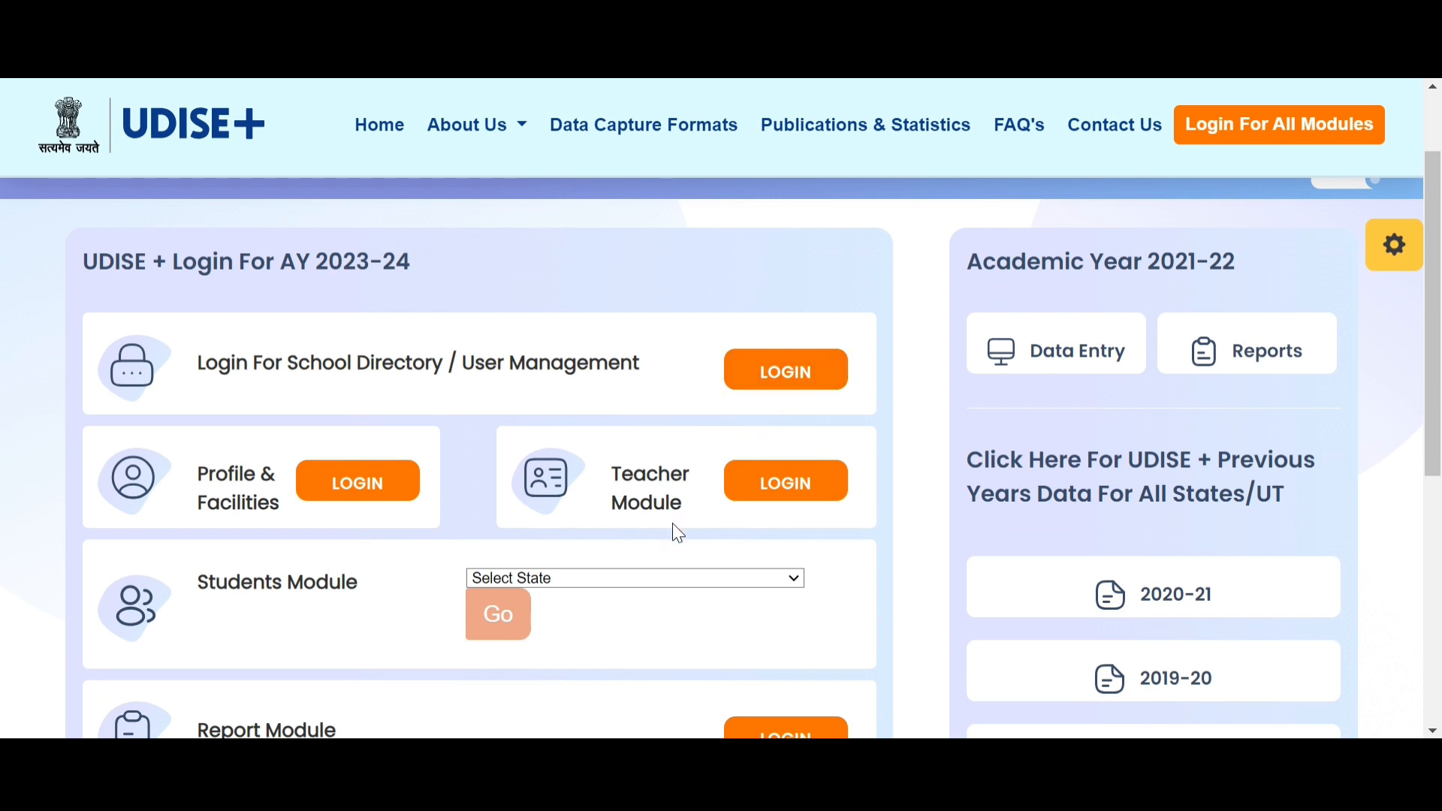
{"action": "left_click", "coordinate": [688, 580]}
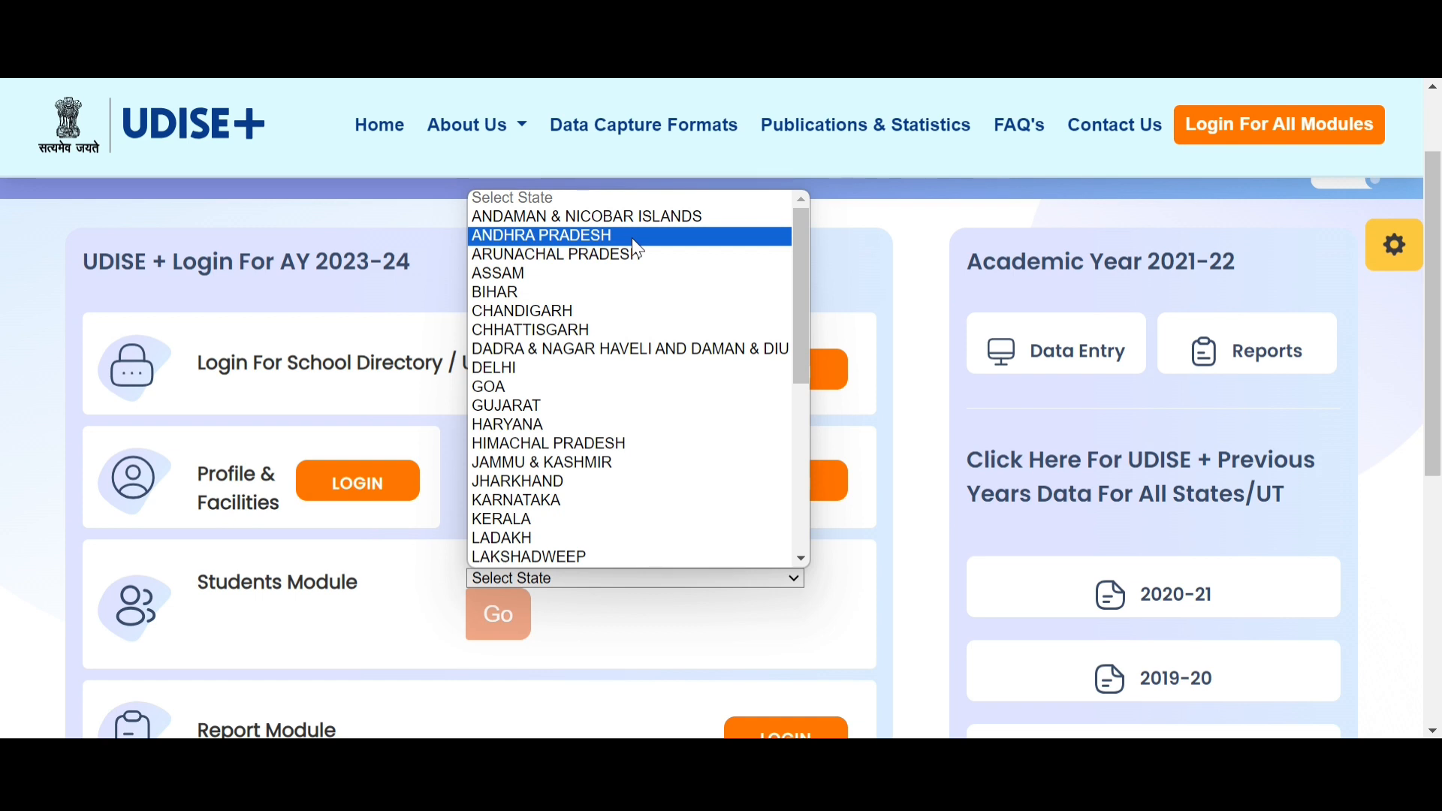
{"action": "left_click", "coordinate": [594, 238]}
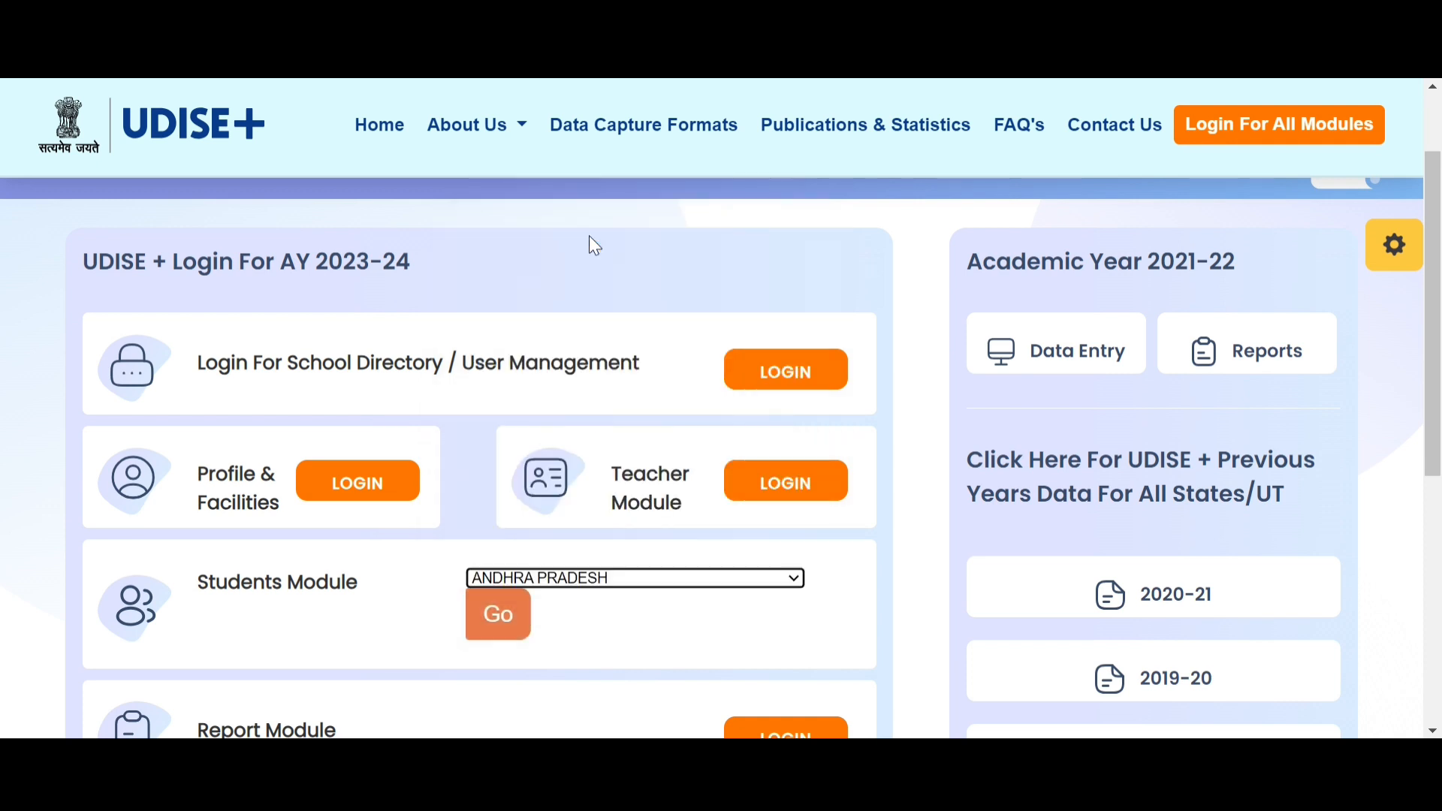
{"action": "left_click", "coordinate": [524, 618]}
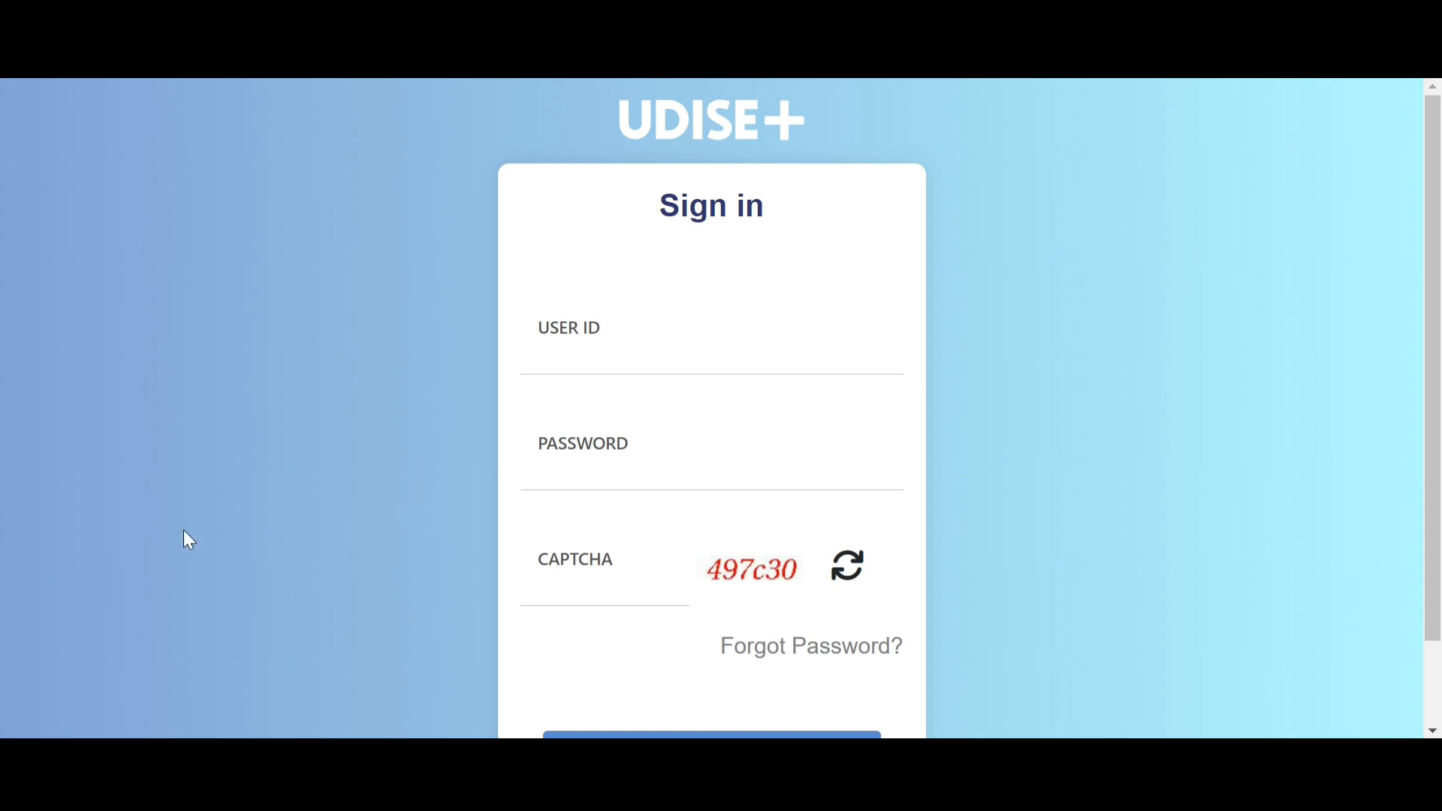
Step: Sign in to the school account, enter academic year 2023-24 and dismiss the School Information notice
{"action": "left_click", "coordinate": [554, 343]}
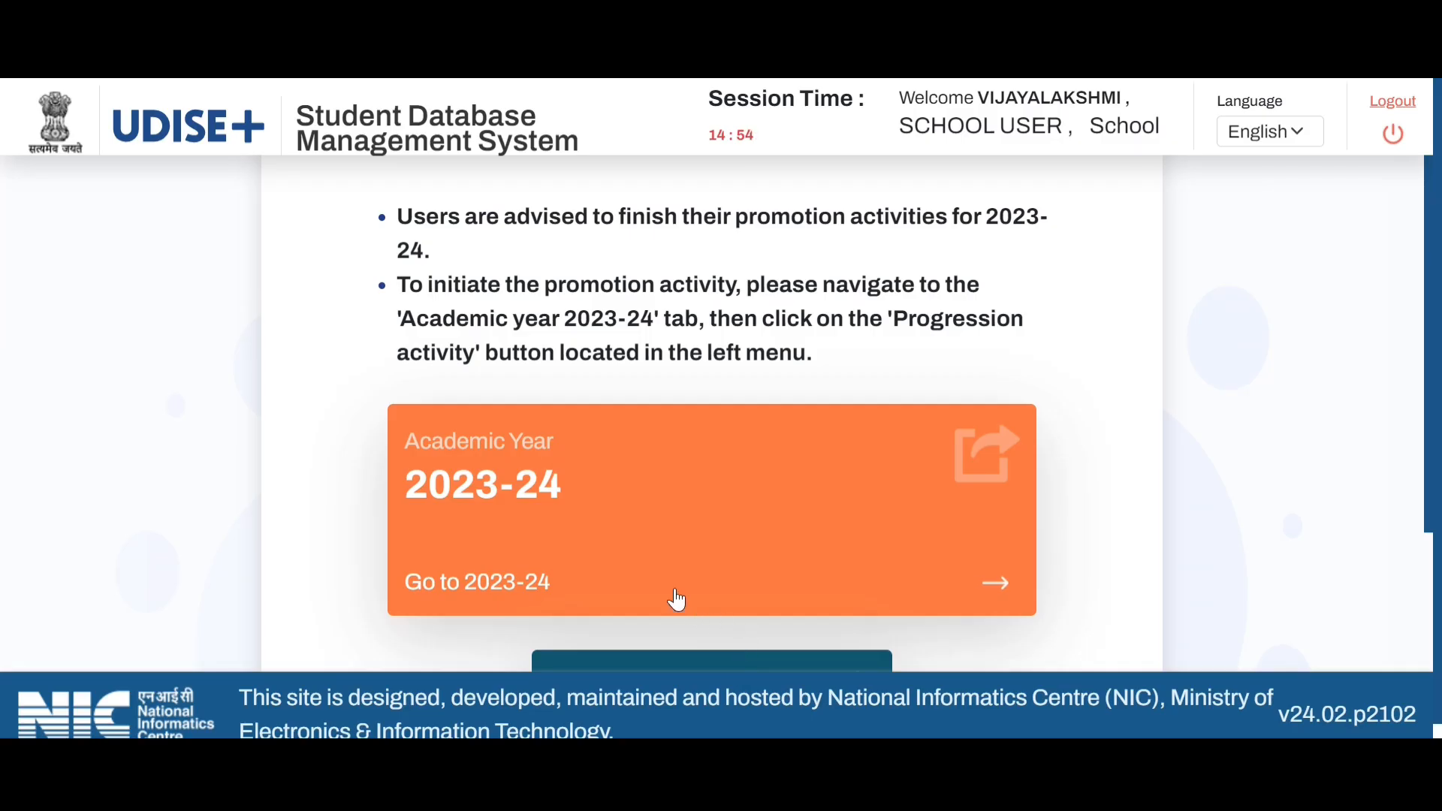
{"action": "left_click", "coordinate": [1004, 592]}
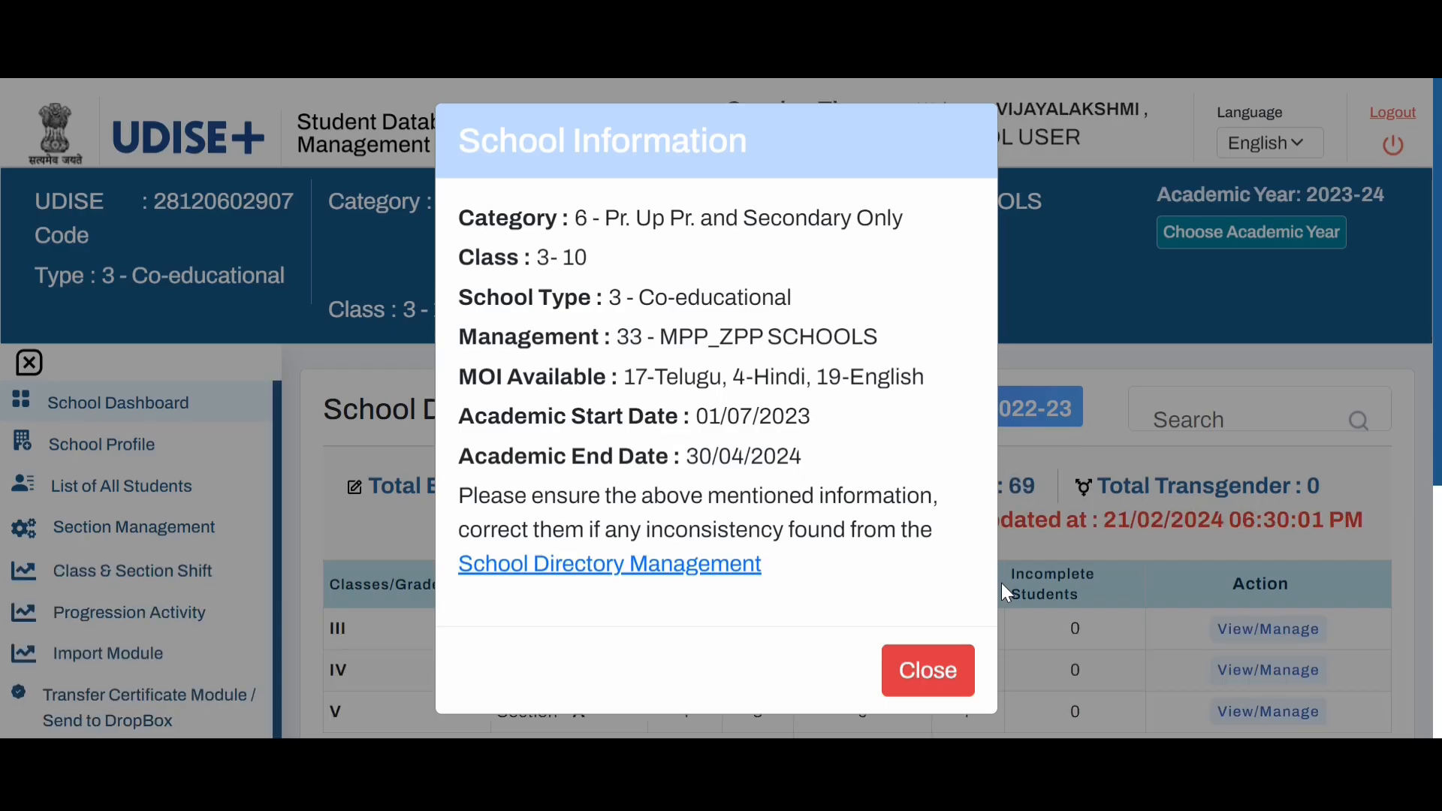
{"action": "left_click", "coordinate": [939, 676]}
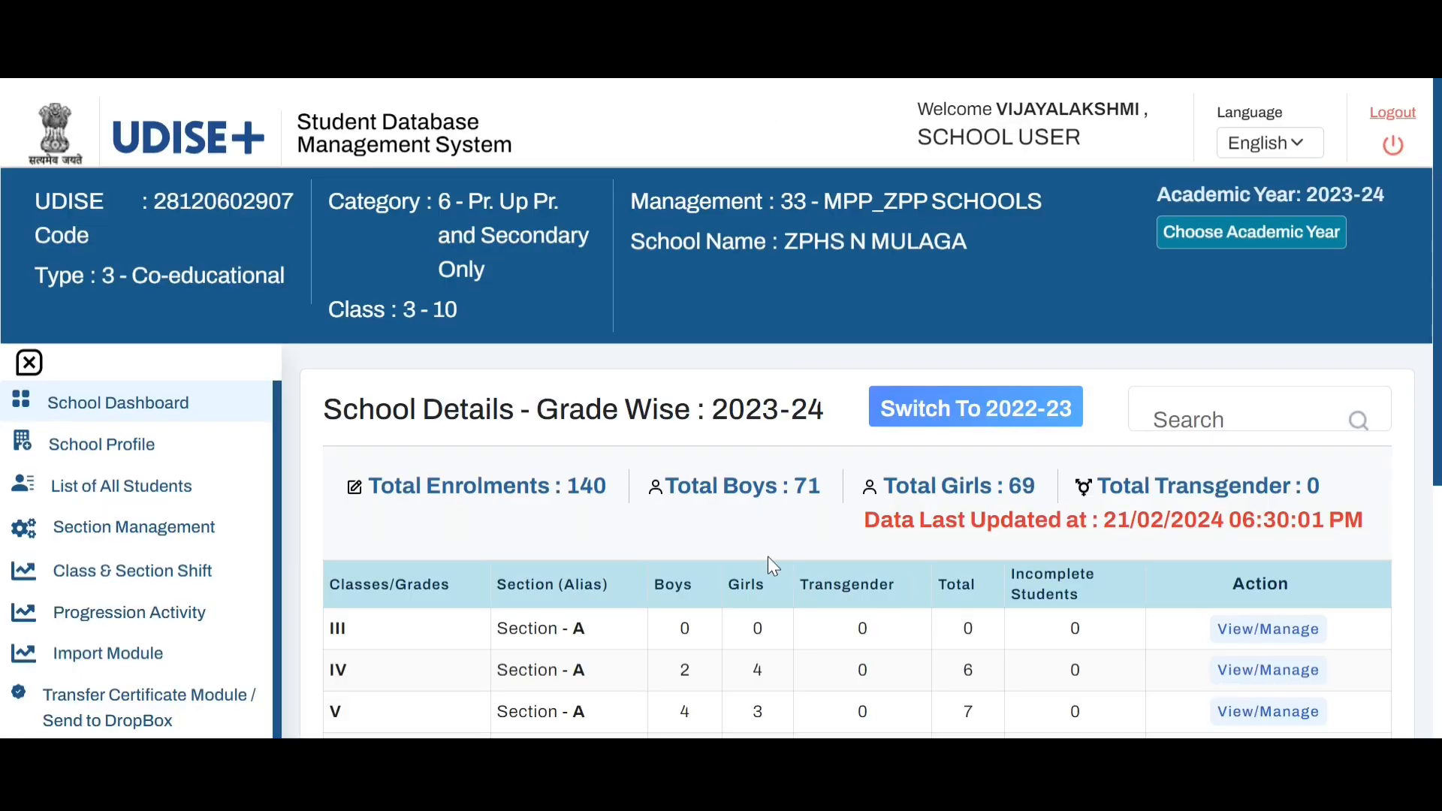
Step: Examine the grade-wise enrolment table for classes III to X, including boys, girls, totals and incomplete students
{"action": "scroll", "coordinate": [768, 557], "scroll_direction": "down", "scroll_amount": 2}
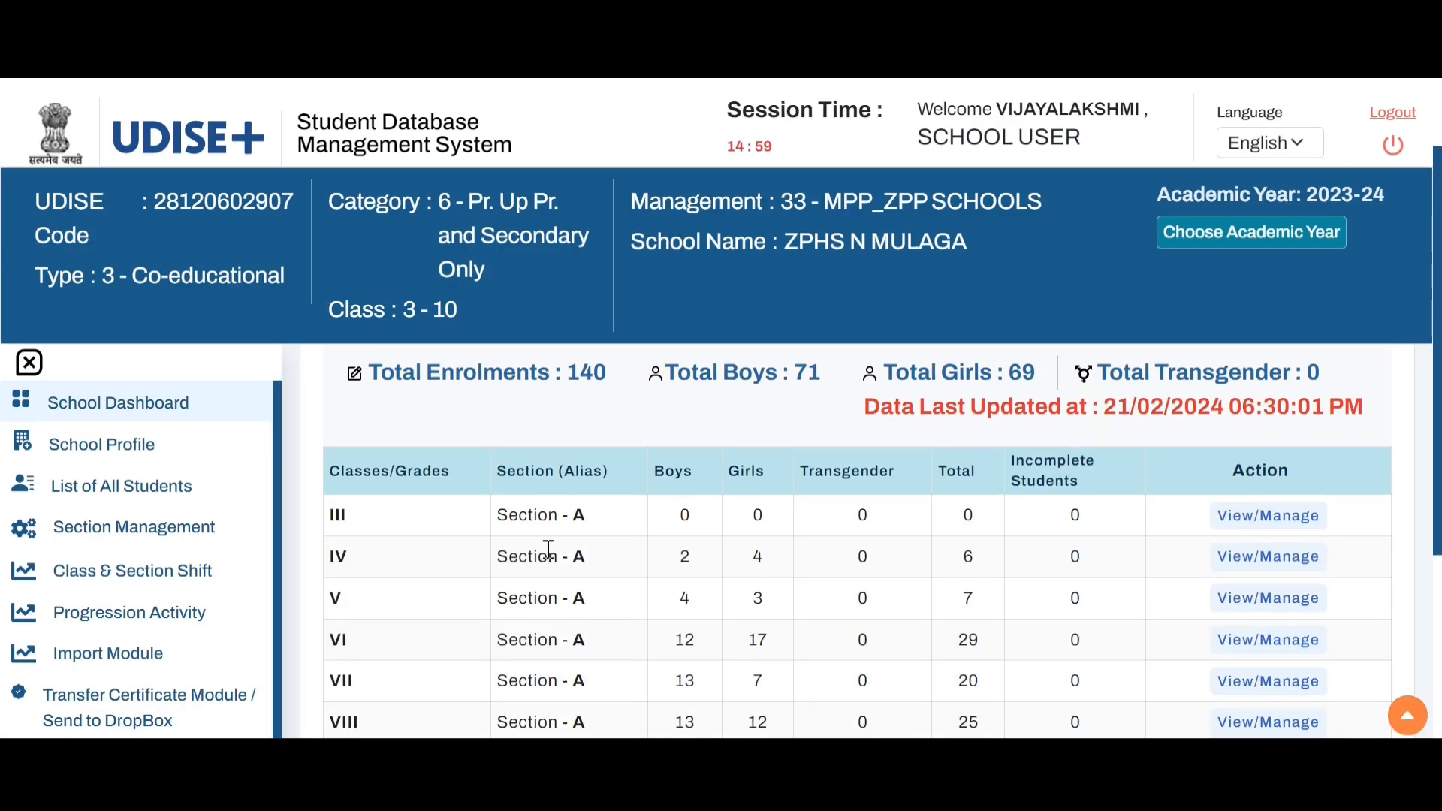
{"action": "scroll", "coordinate": [482, 542], "scroll_direction": "down", "scroll_amount": 4}
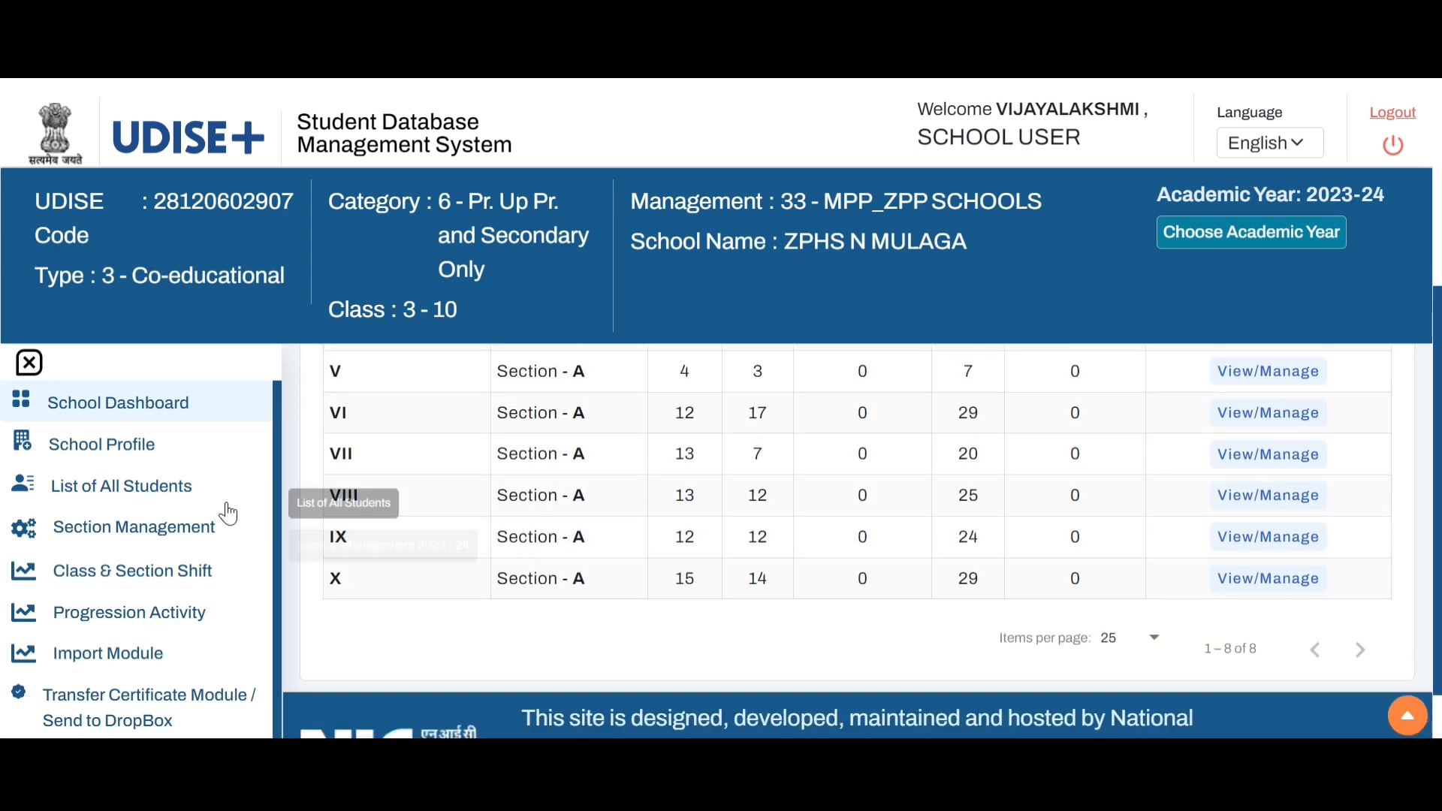
{"action": "scroll", "coordinate": [228, 514], "scroll_direction": "down", "scroll_amount": 1}
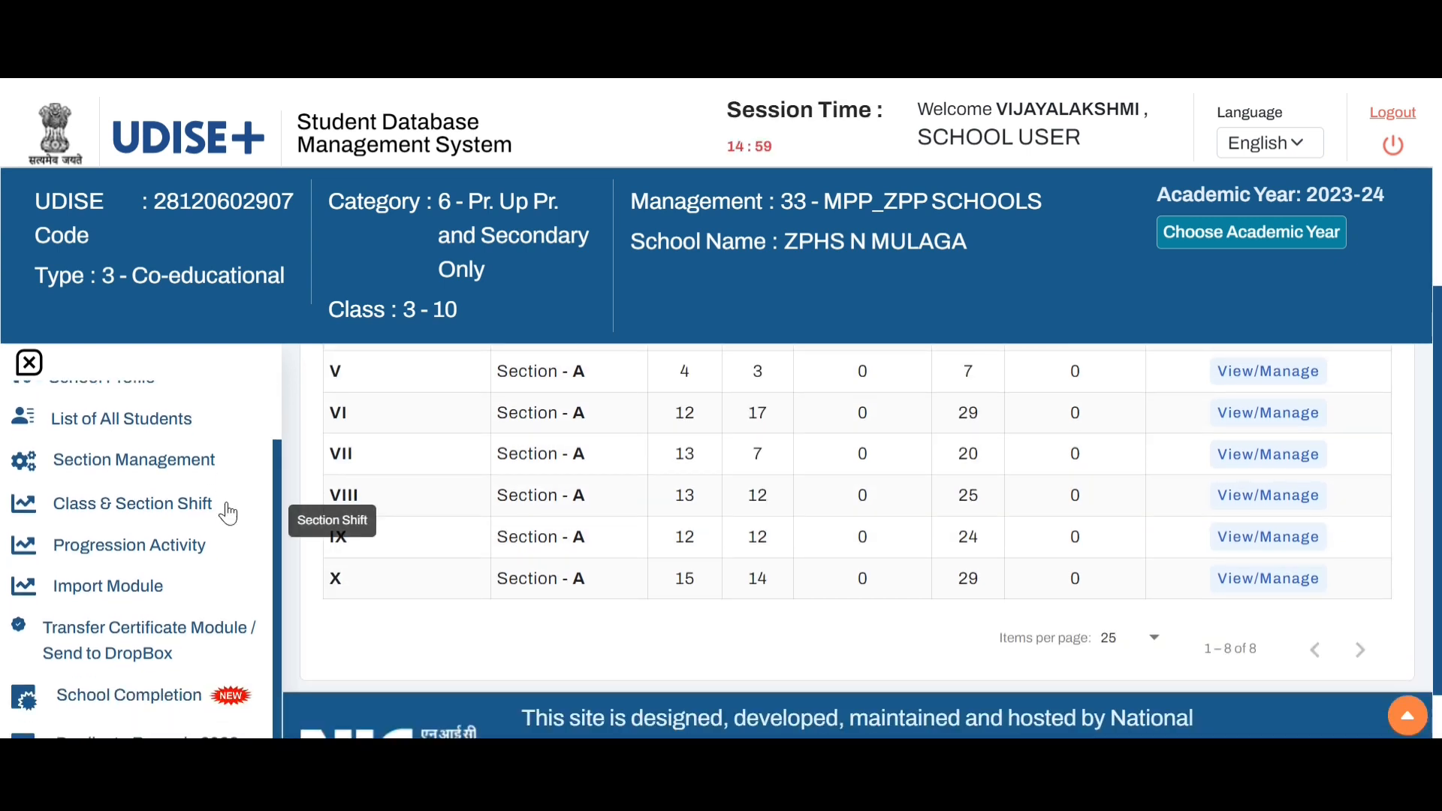
{"action": "scroll", "coordinate": [228, 514], "scroll_direction": "down", "scroll_amount": 1}
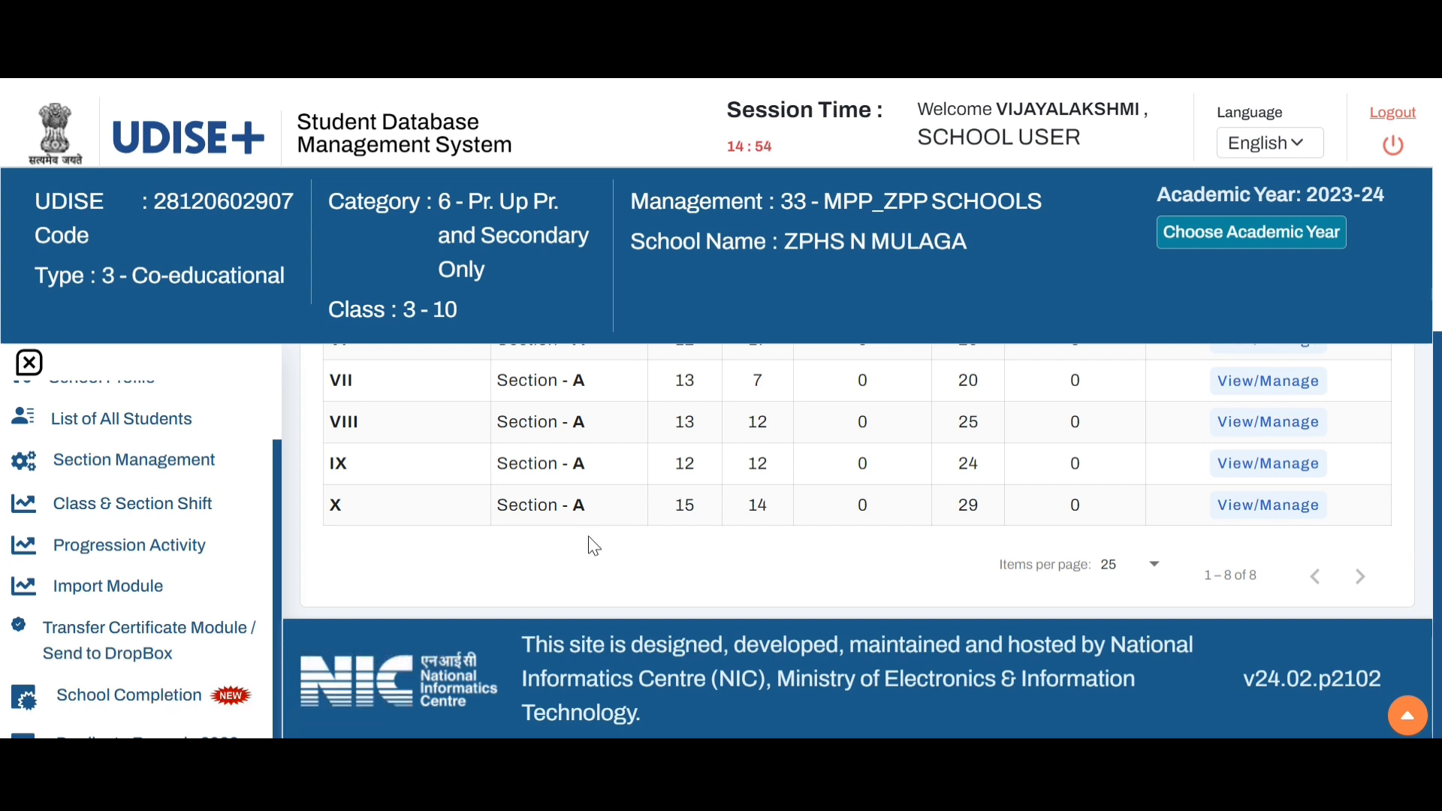
{"action": "scroll", "coordinate": [593, 546], "scroll_direction": "up", "scroll_amount": 3}
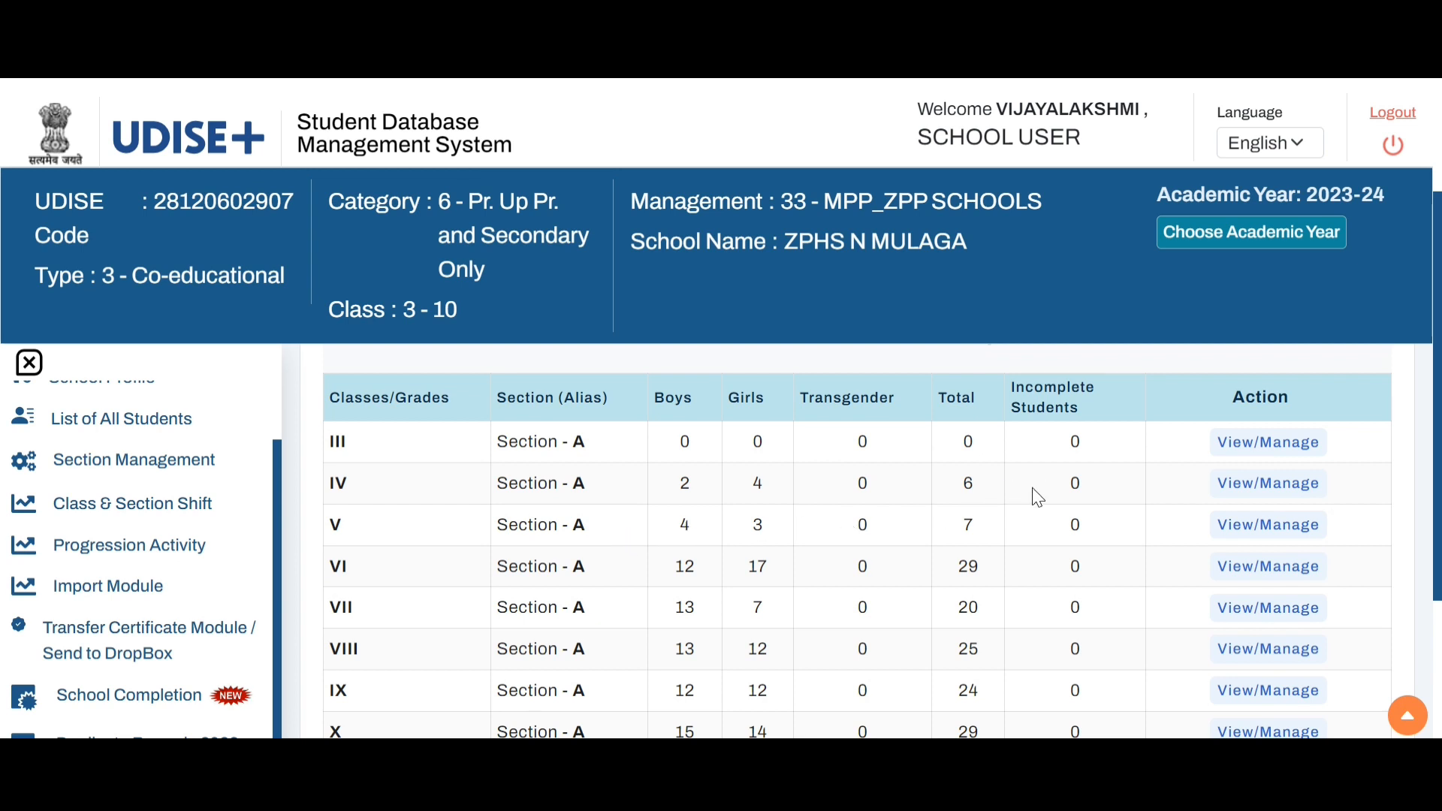
{"action": "scroll", "coordinate": [1038, 497], "scroll_direction": "down", "scroll_amount": 2}
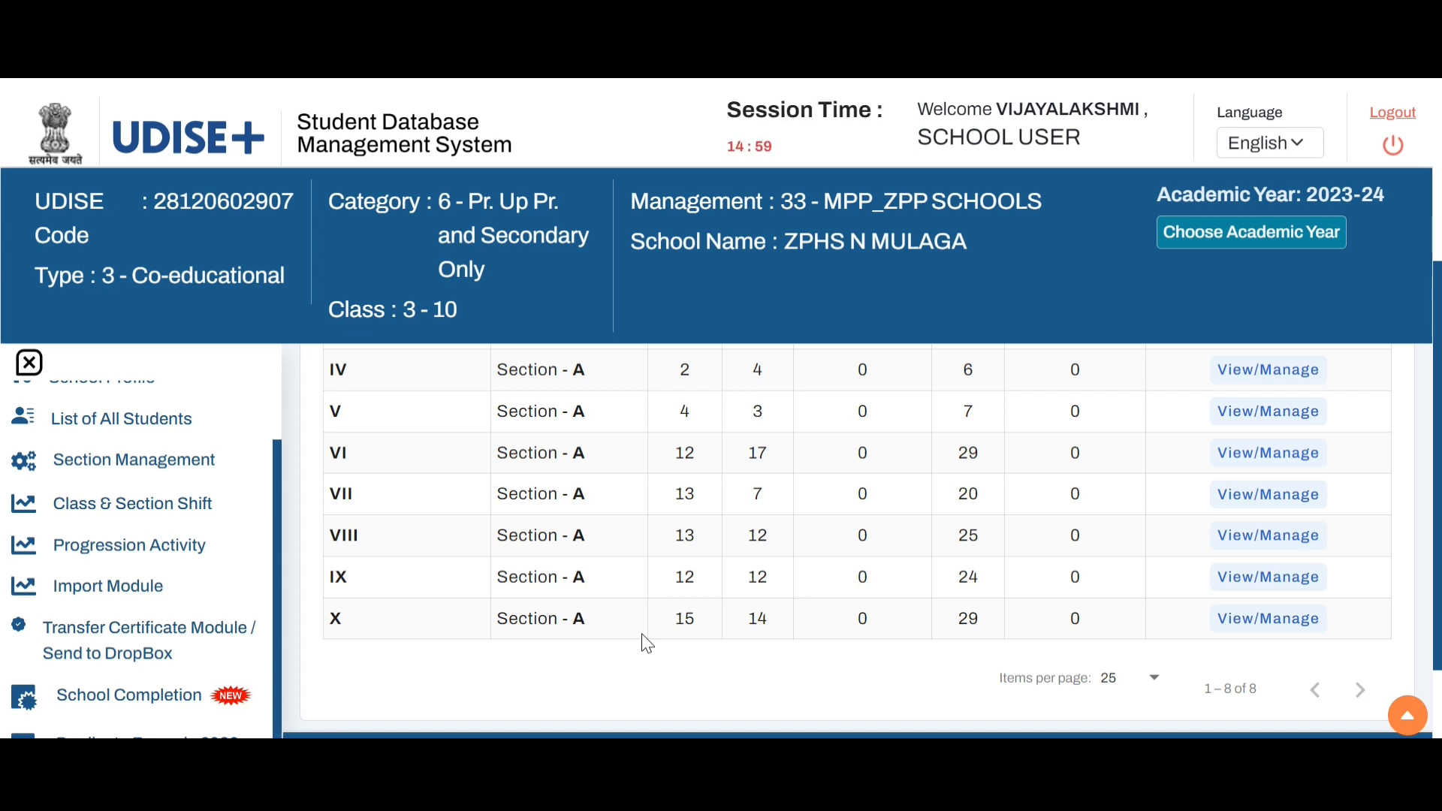
{"action": "scroll", "coordinate": [644, 641], "scroll_direction": "up", "scroll_amount": 2}
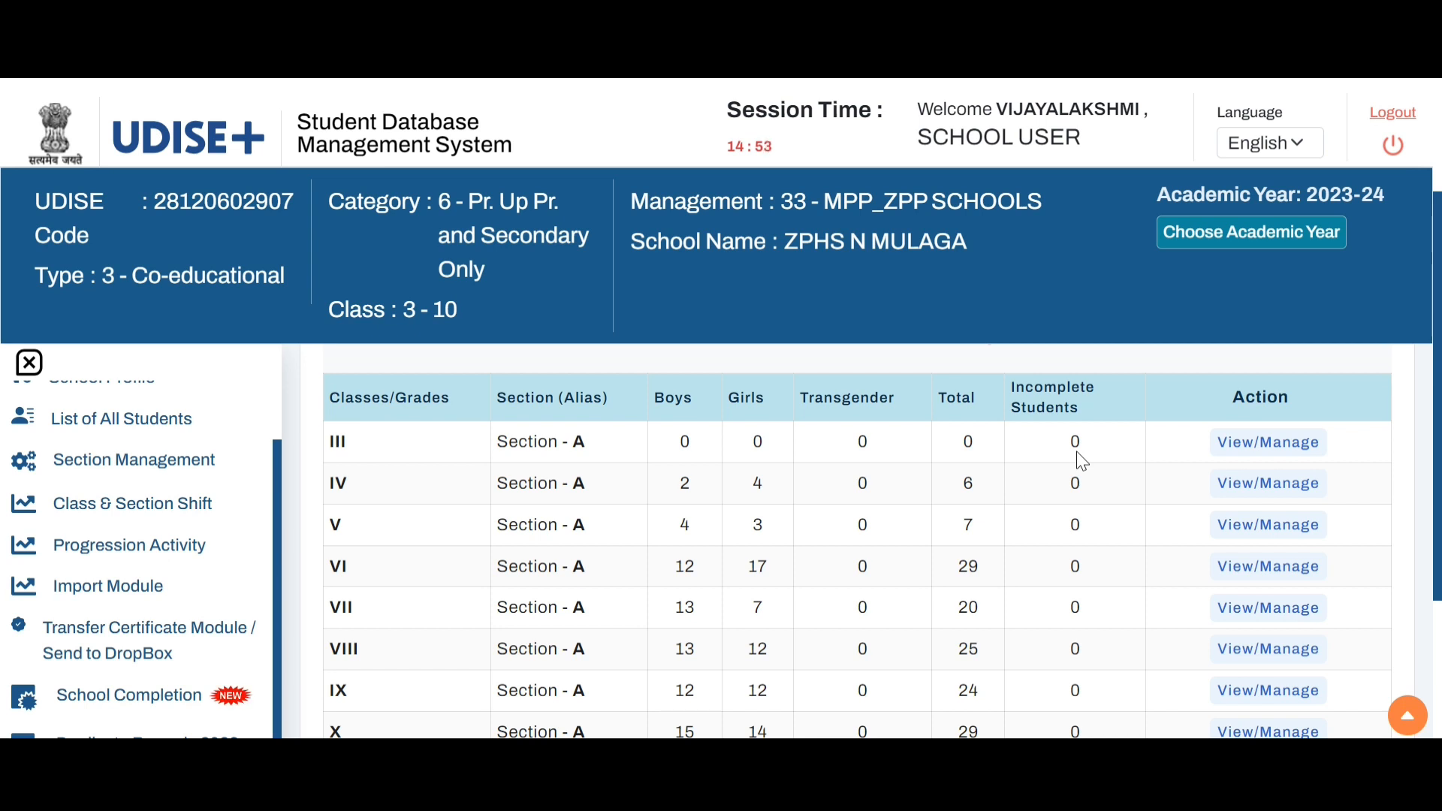
{"action": "scroll", "coordinate": [1082, 460], "scroll_direction": "down", "scroll_amount": 3}
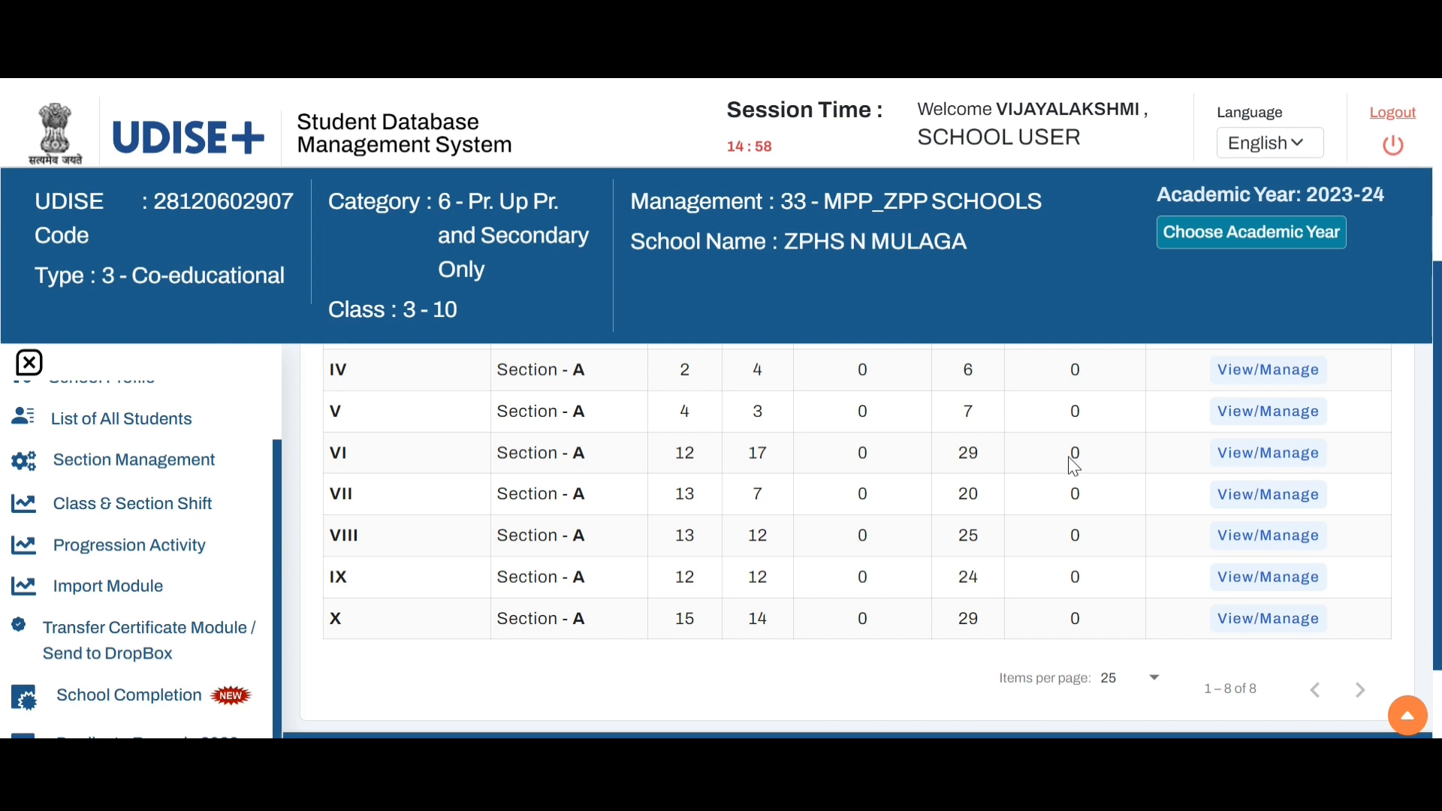
{"action": "scroll", "coordinate": [1074, 466], "scroll_direction": "up", "scroll_amount": 2}
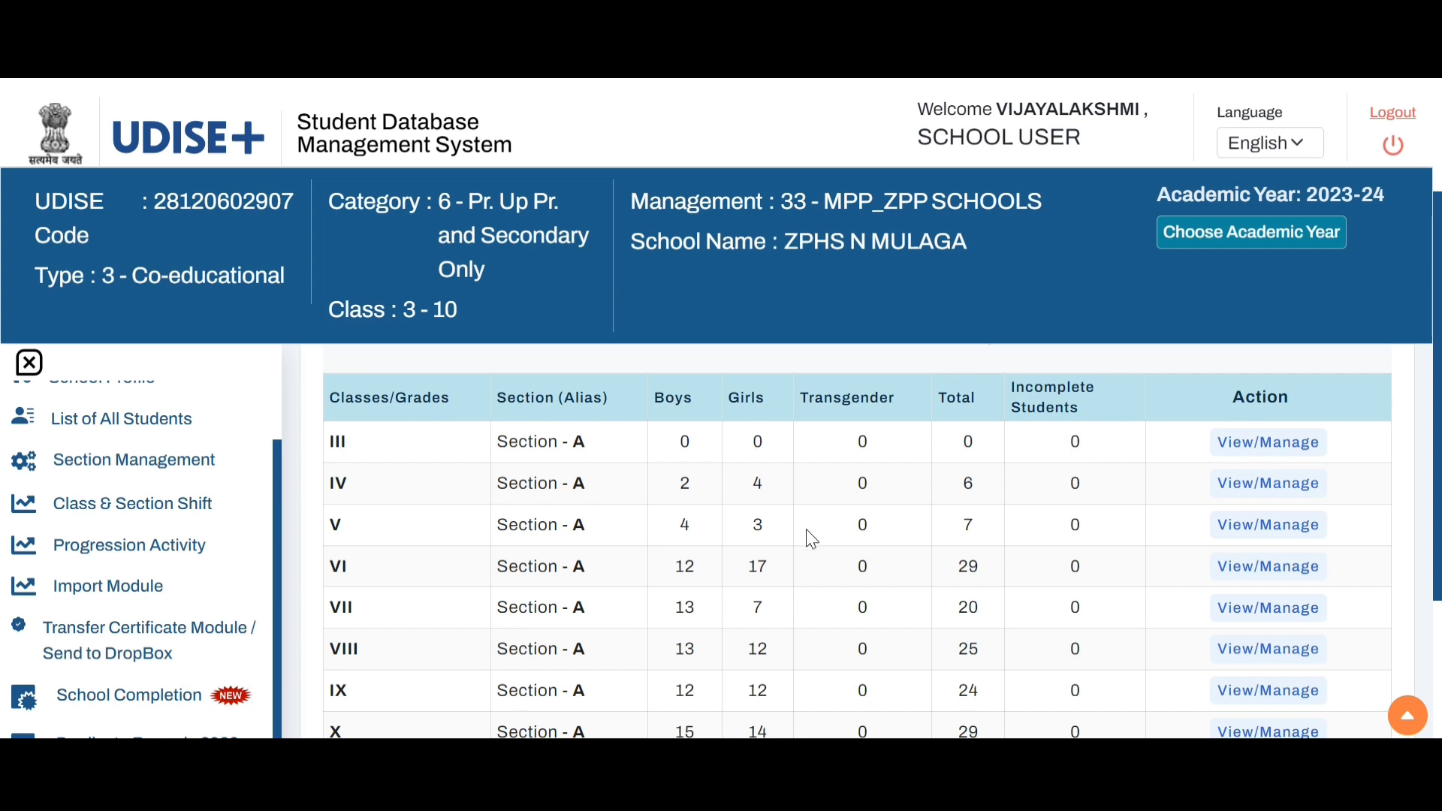
{"action": "scroll", "coordinate": [807, 538], "scroll_direction": "down", "scroll_amount": 2}
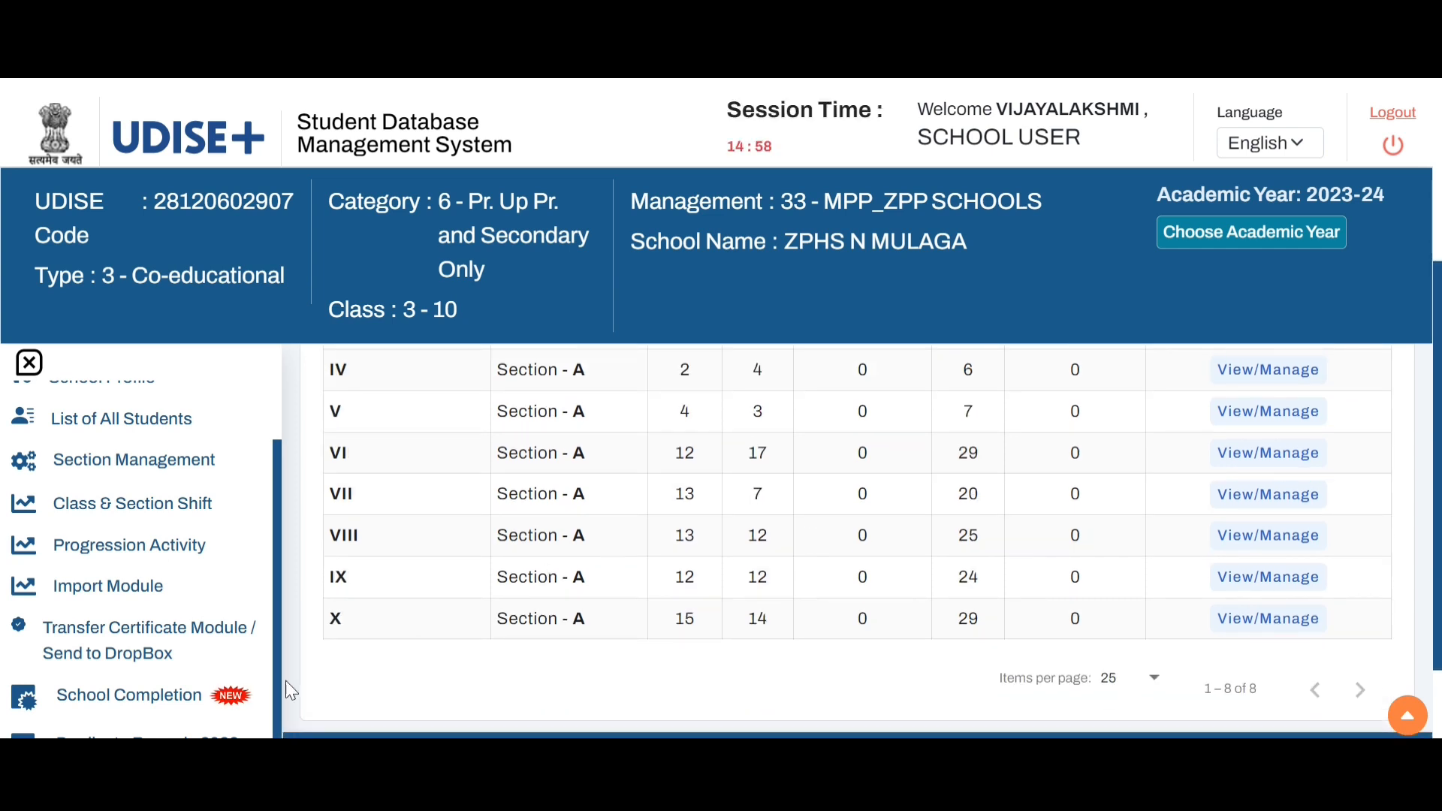
Step: Open the School Completion module and check the total, completed, in-progress and not-started student counts
{"action": "left_click", "coordinate": [128, 706]}
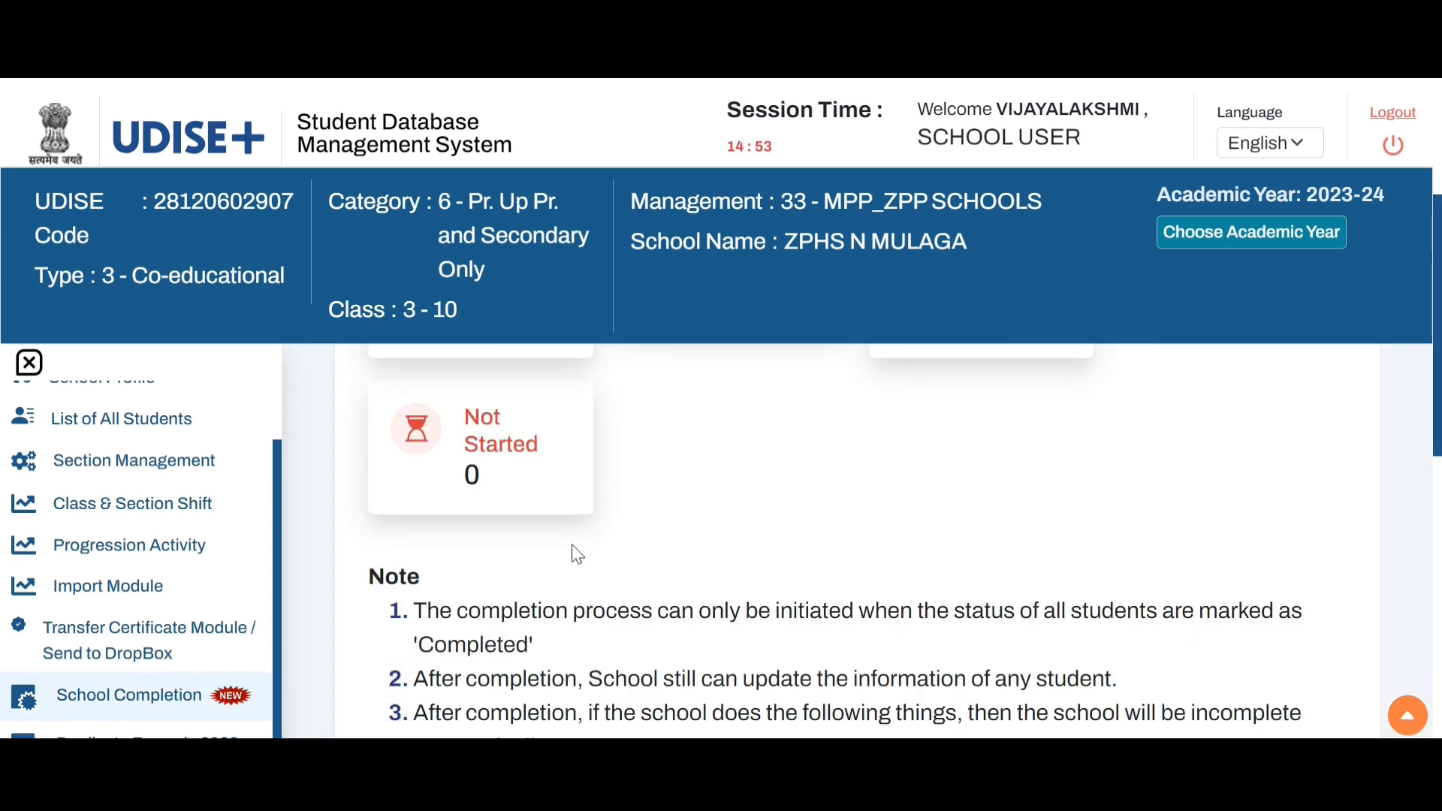
{"action": "scroll", "coordinate": [588, 549], "scroll_direction": "up", "scroll_amount": 3}
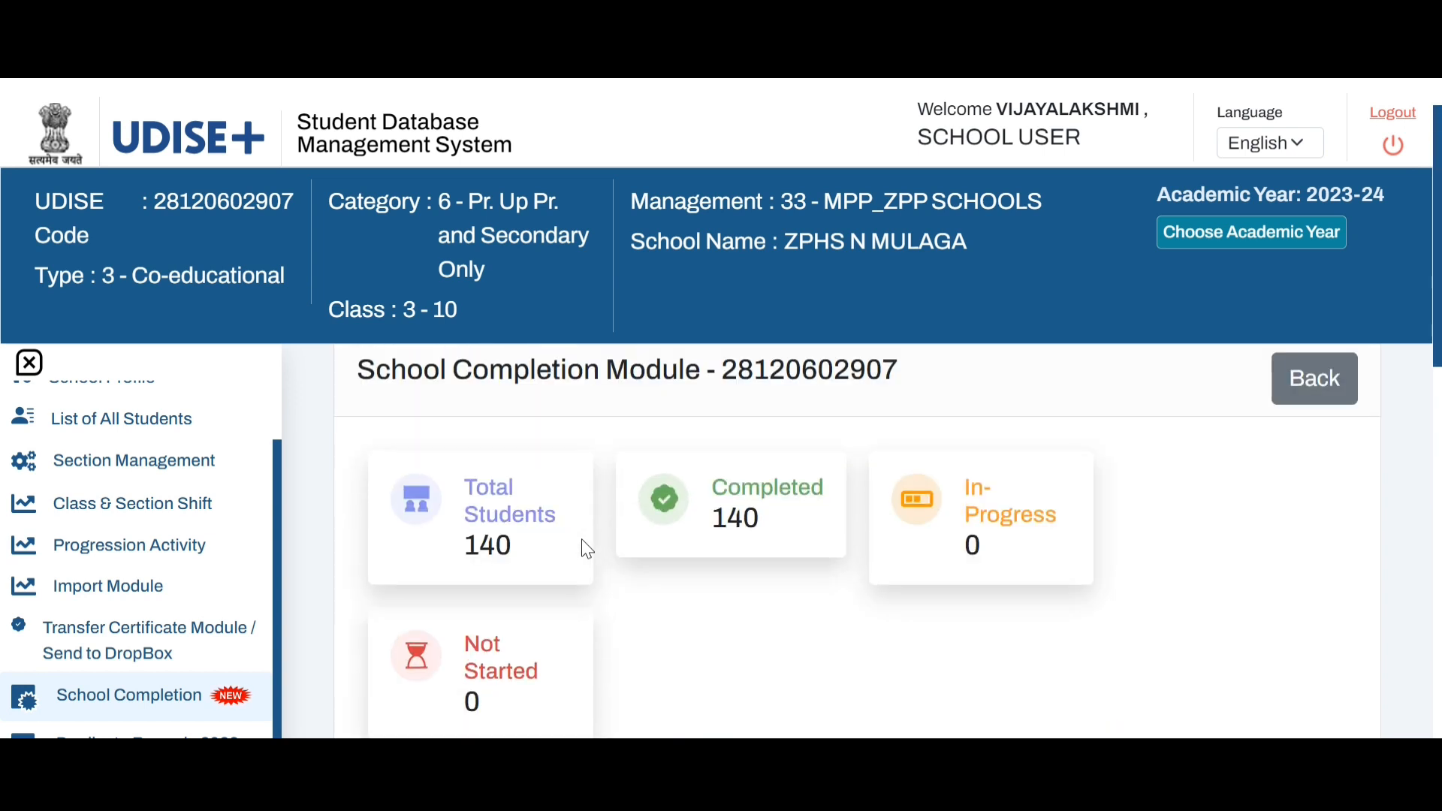
{"action": "scroll", "coordinate": [587, 549], "scroll_direction": "up", "scroll_amount": 1}
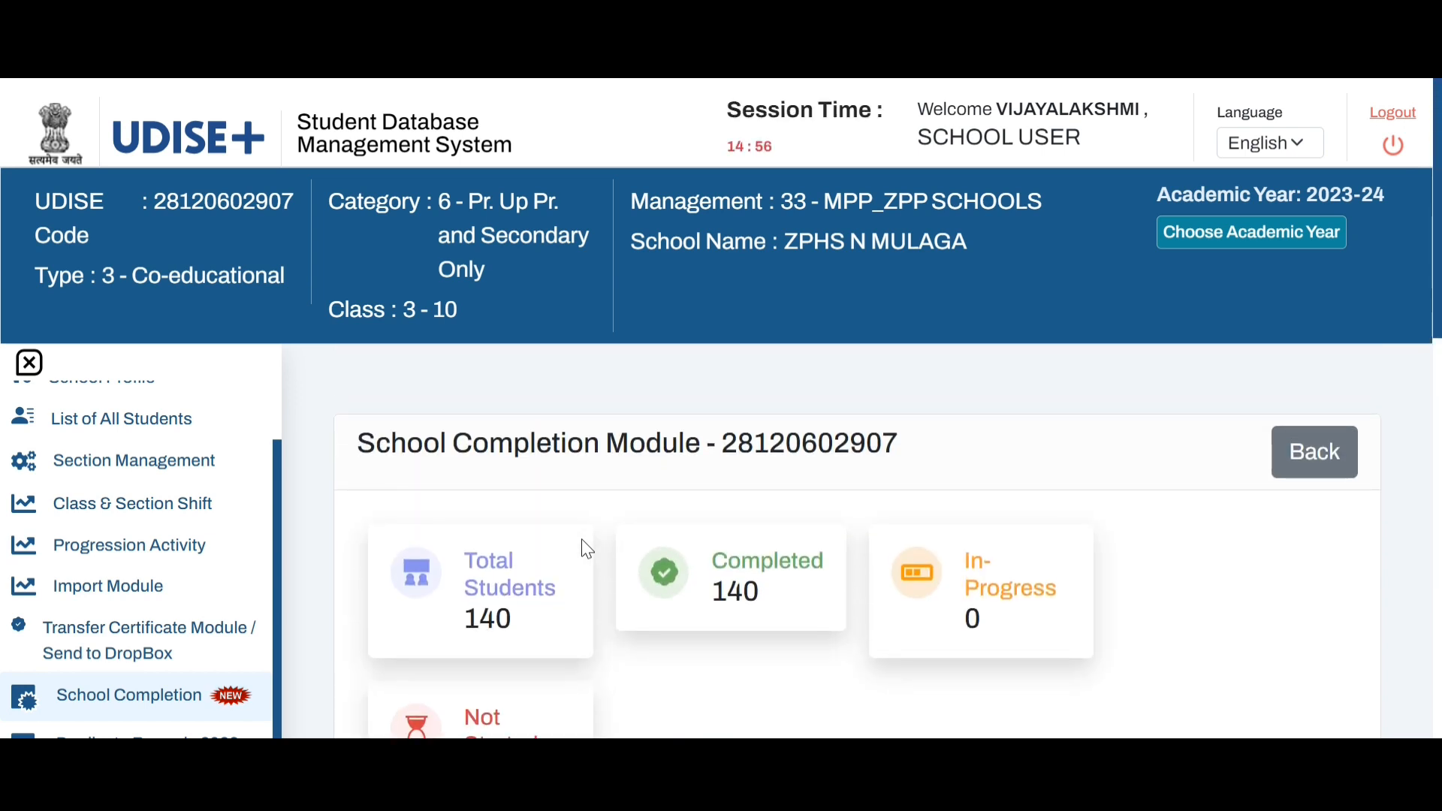
{"action": "scroll", "coordinate": [588, 550], "scroll_direction": "down", "scroll_amount": 1}
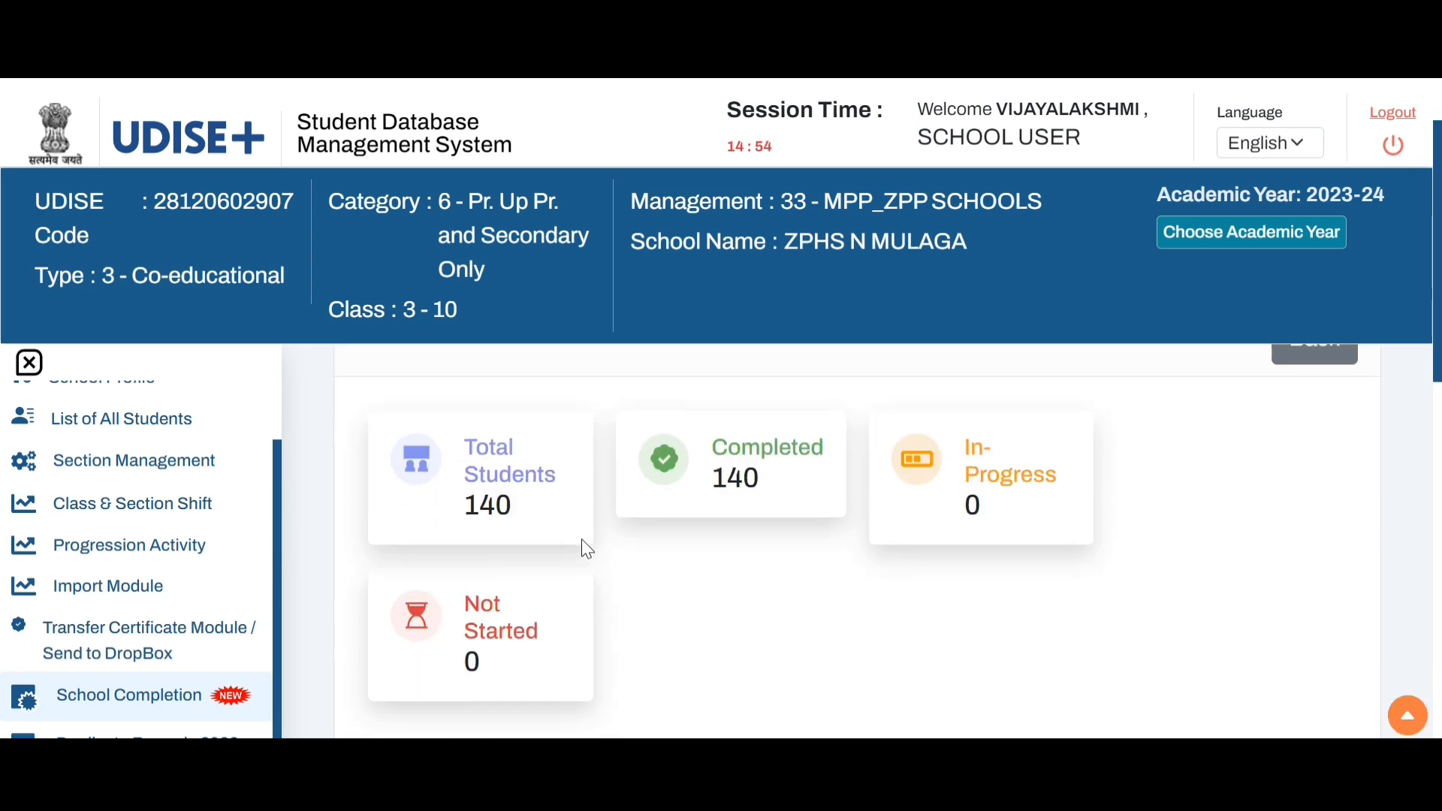
{"action": "scroll", "coordinate": [587, 549], "scroll_direction": "down", "scroll_amount": 1}
{"action": "scroll", "coordinate": [587, 549], "scroll_direction": "down", "scroll_amount": 1}
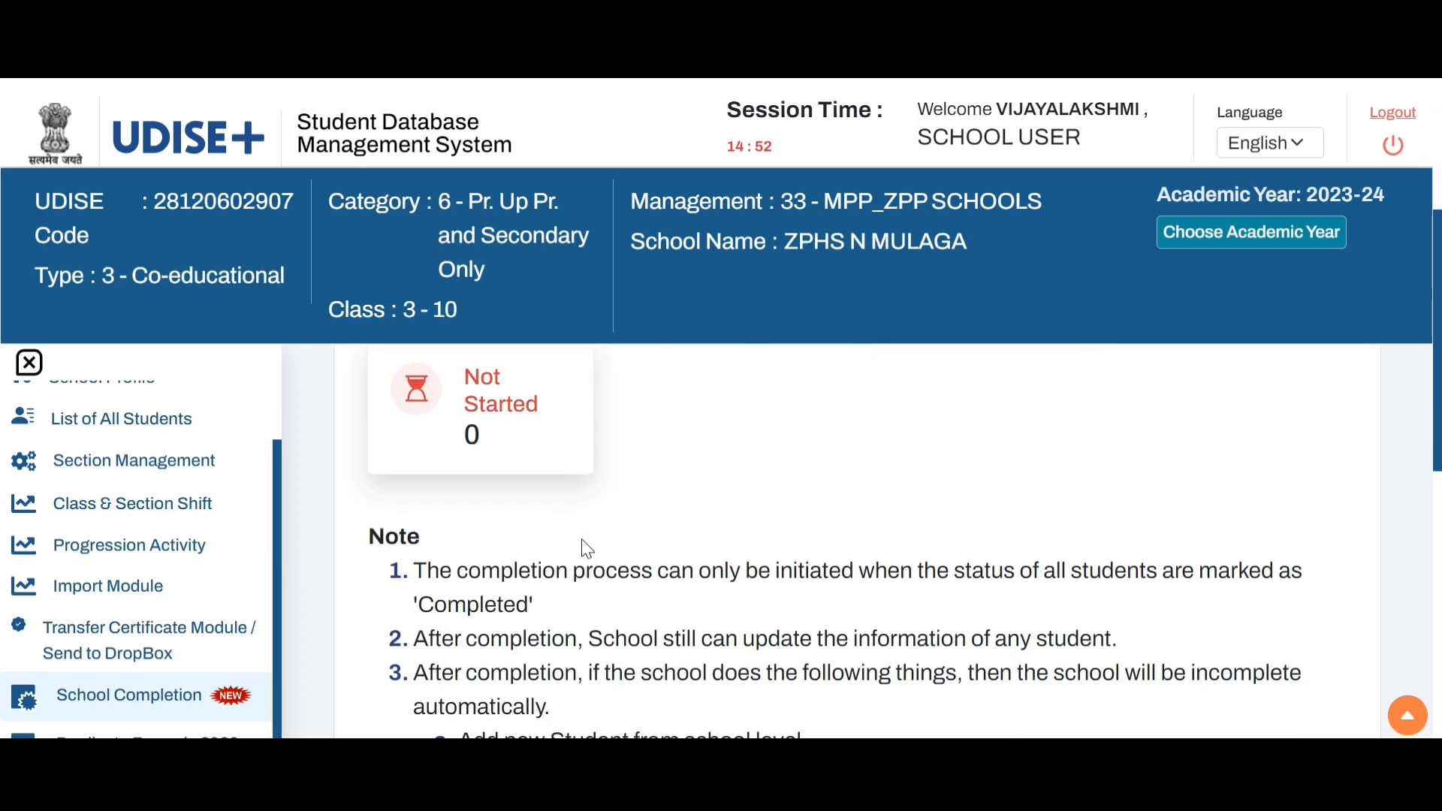
{"action": "scroll", "coordinate": [588, 549], "scroll_direction": "down", "scroll_amount": 1}
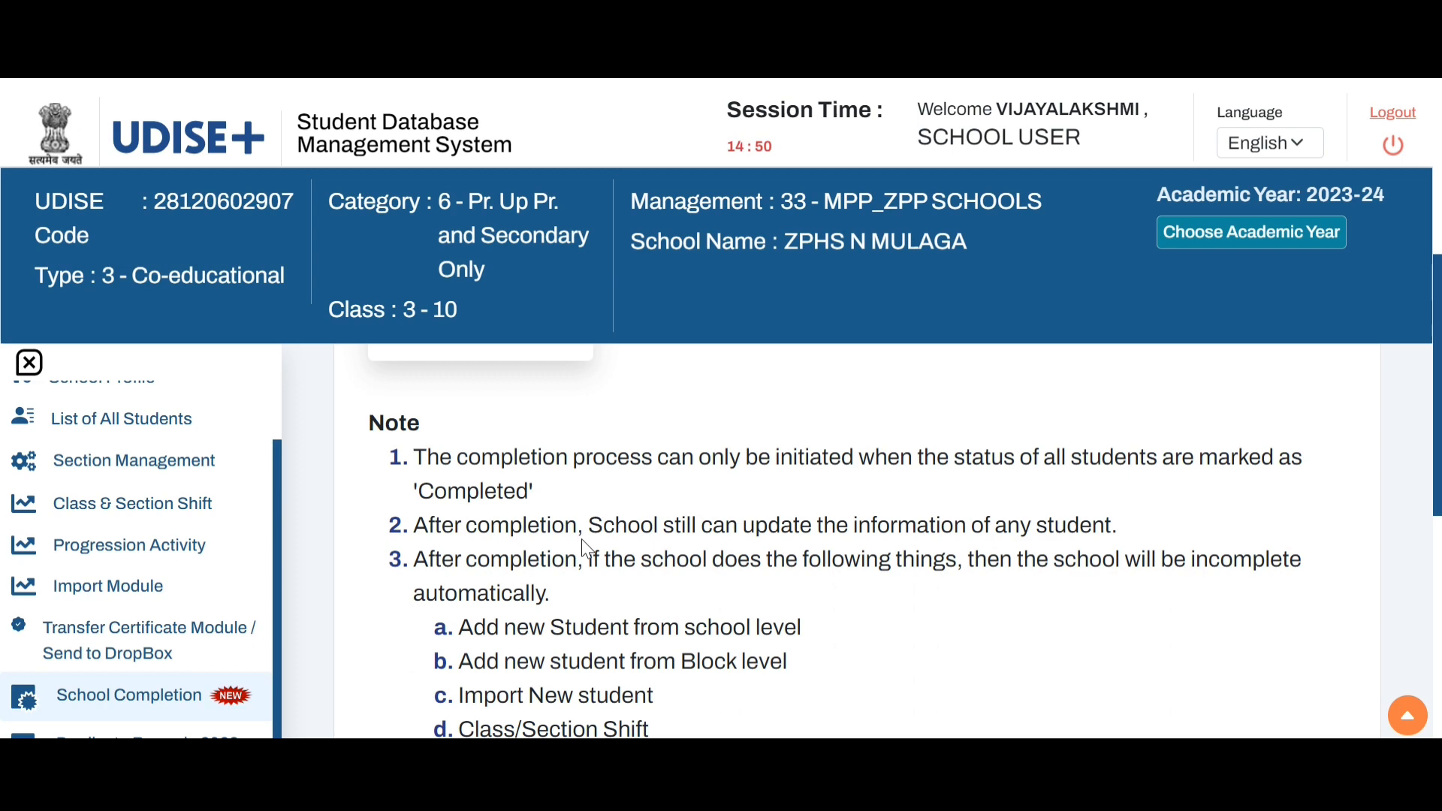
{"action": "scroll", "coordinate": [587, 549], "scroll_direction": "up", "scroll_amount": 3}
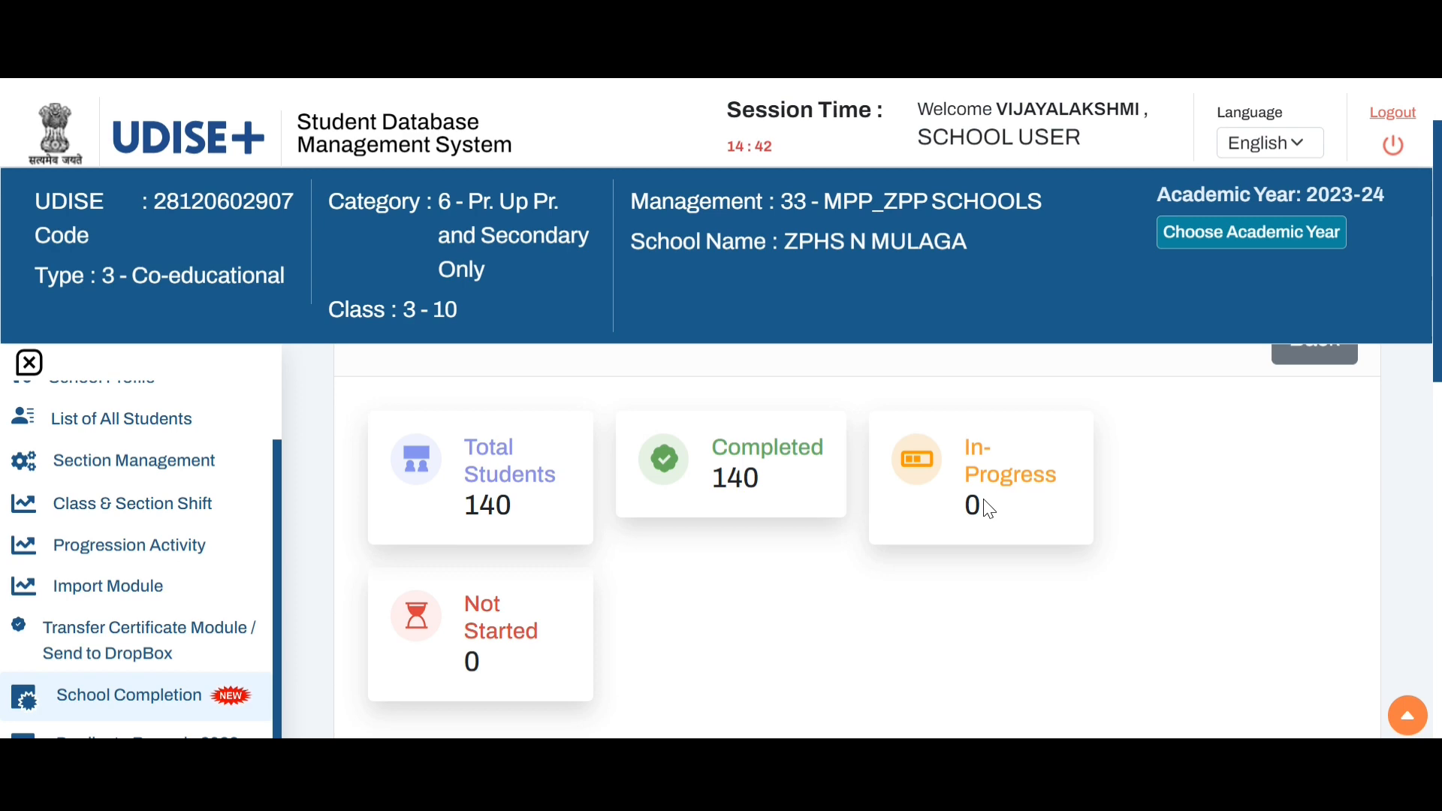
Step: Read the School Completion notes on when completion can start and which actions make the school incomplete again
{"action": "scroll", "coordinate": [989, 510], "scroll_direction": "down", "scroll_amount": 1}
{"action": "scroll", "coordinate": [989, 510], "scroll_direction": "down", "scroll_amount": 1}
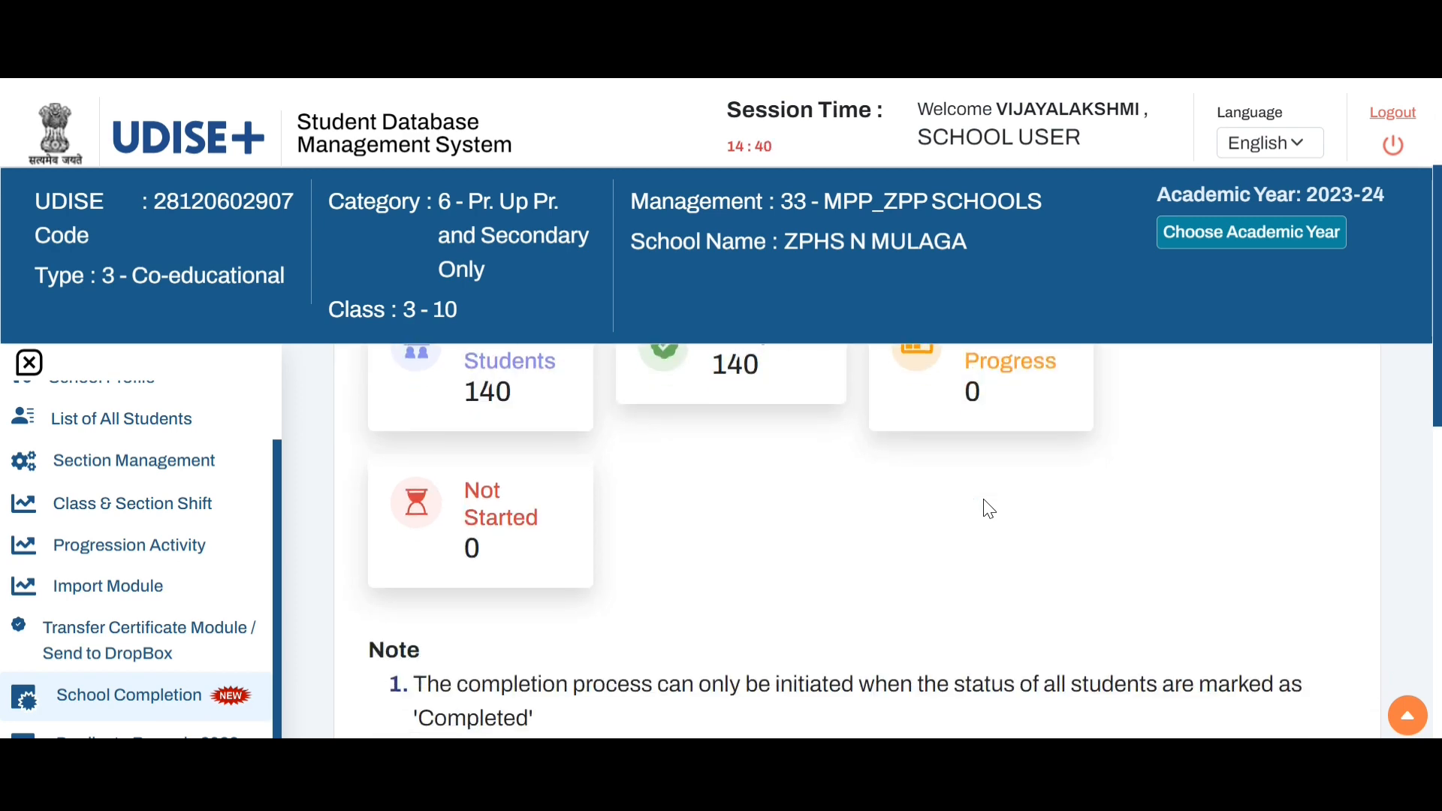
{"action": "scroll", "coordinate": [989, 510], "scroll_direction": "down", "scroll_amount": 1}
{"action": "scroll", "coordinate": [989, 510], "scroll_direction": "down", "scroll_amount": 1}
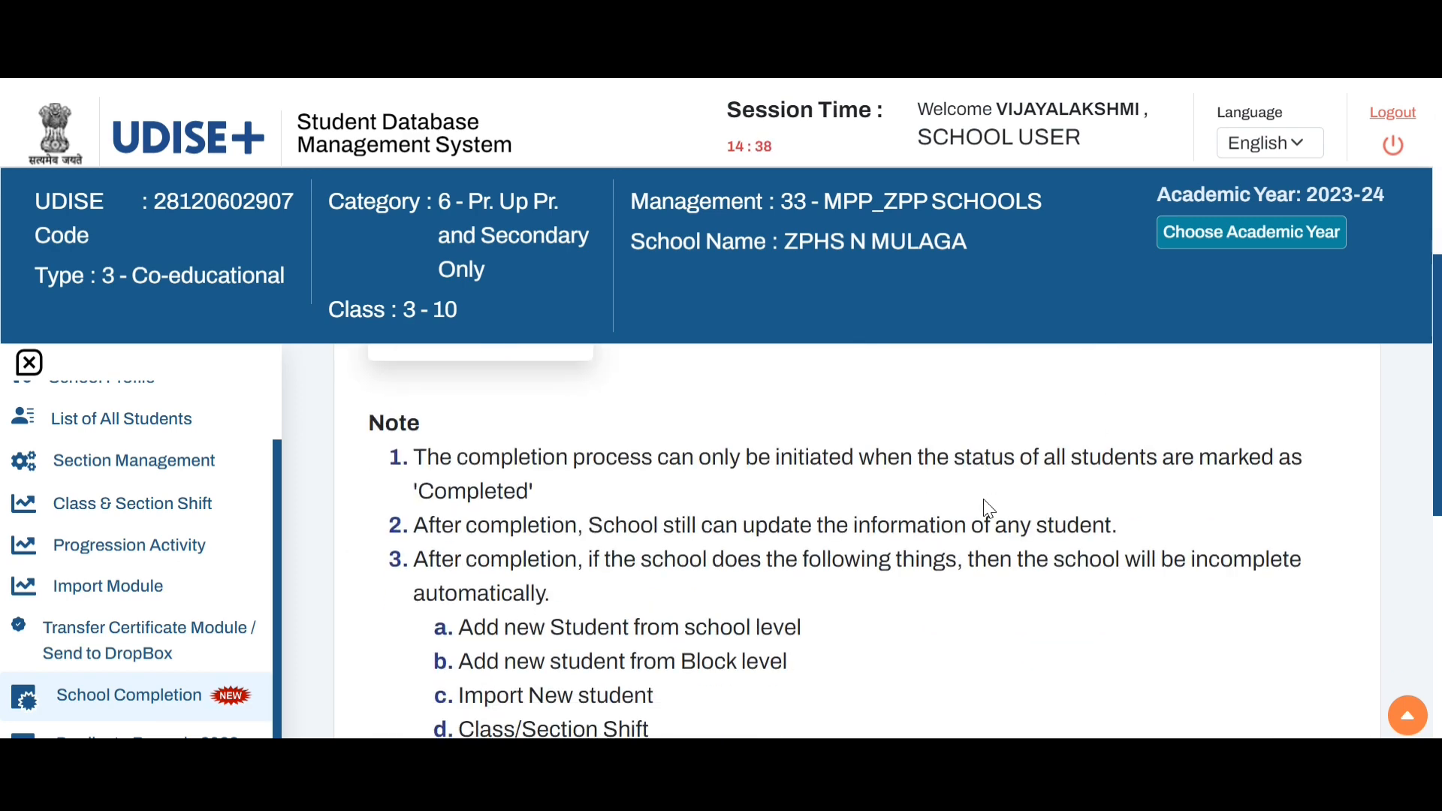
{"action": "scroll", "coordinate": [989, 510], "scroll_direction": "down", "scroll_amount": 1}
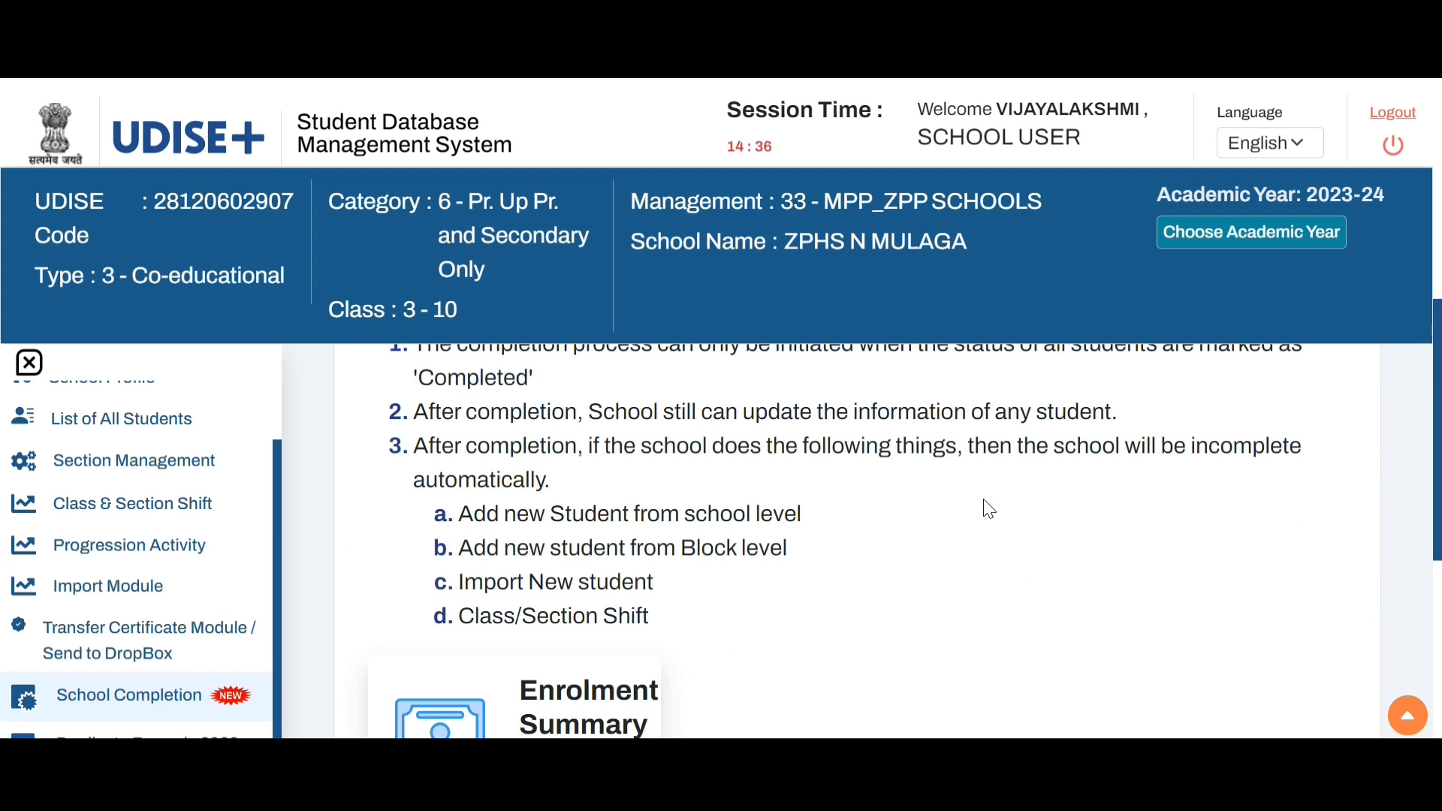
{"action": "scroll", "coordinate": [989, 510], "scroll_direction": "up", "scroll_amount": 1}
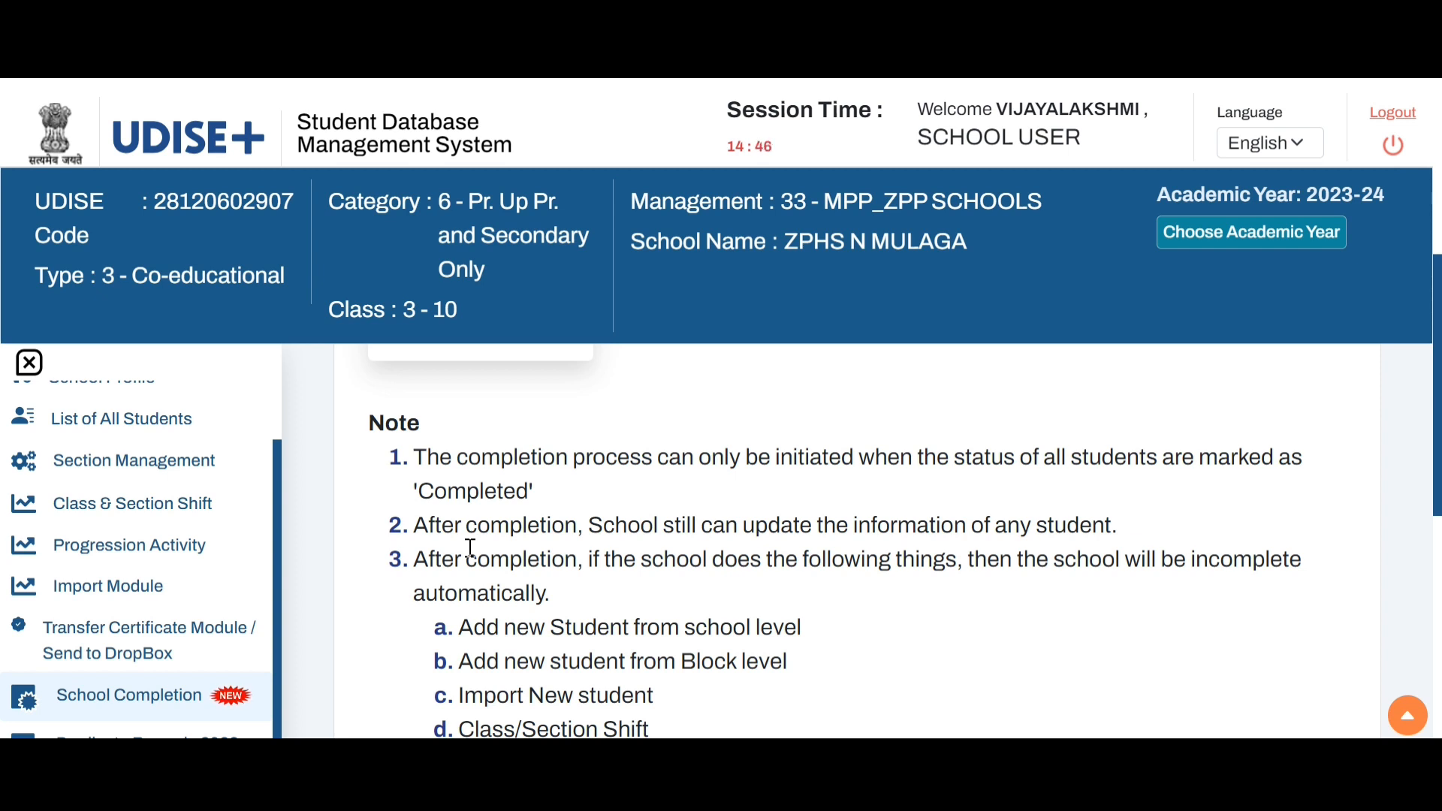
{"action": "scroll", "coordinate": [470, 549], "scroll_direction": "down", "scroll_amount": 2}
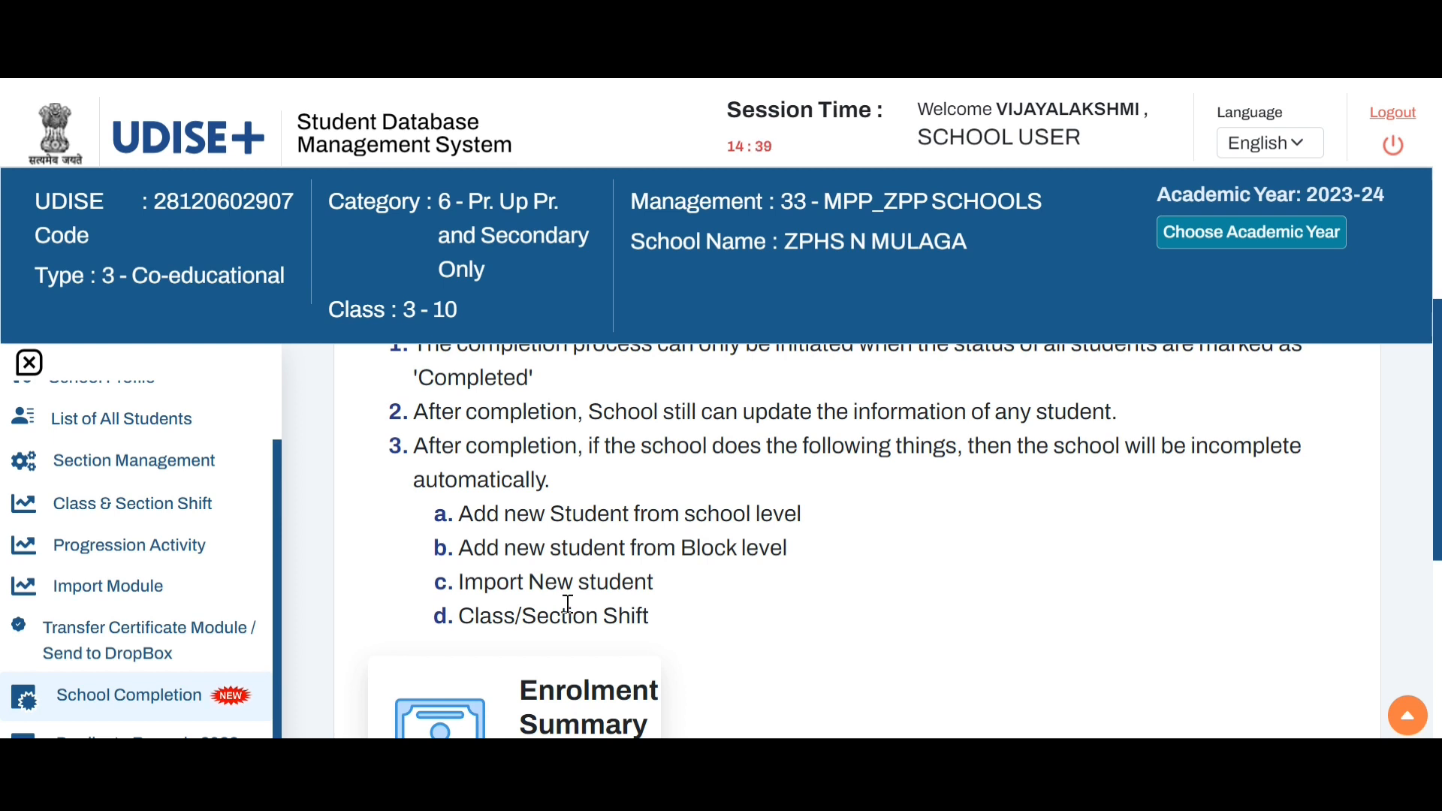
Step: Download the Enrolment Summary and review the School Enrolment Card's class and gender, social category and minority enrolment tables
{"action": "scroll", "coordinate": [568, 604], "scroll_direction": "down", "scroll_amount": 2}
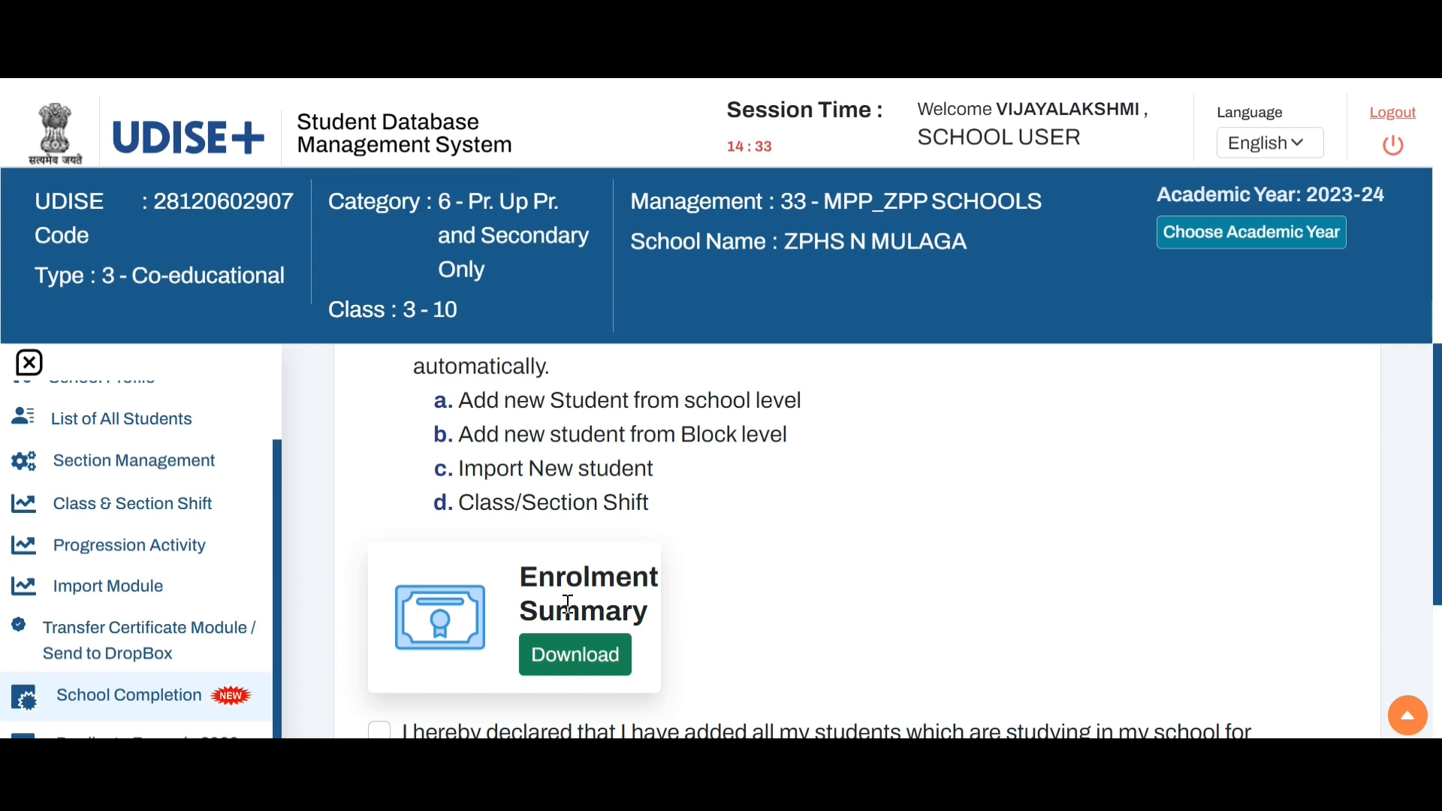
{"action": "scroll", "coordinate": [566, 621], "scroll_direction": "down", "scroll_amount": 1}
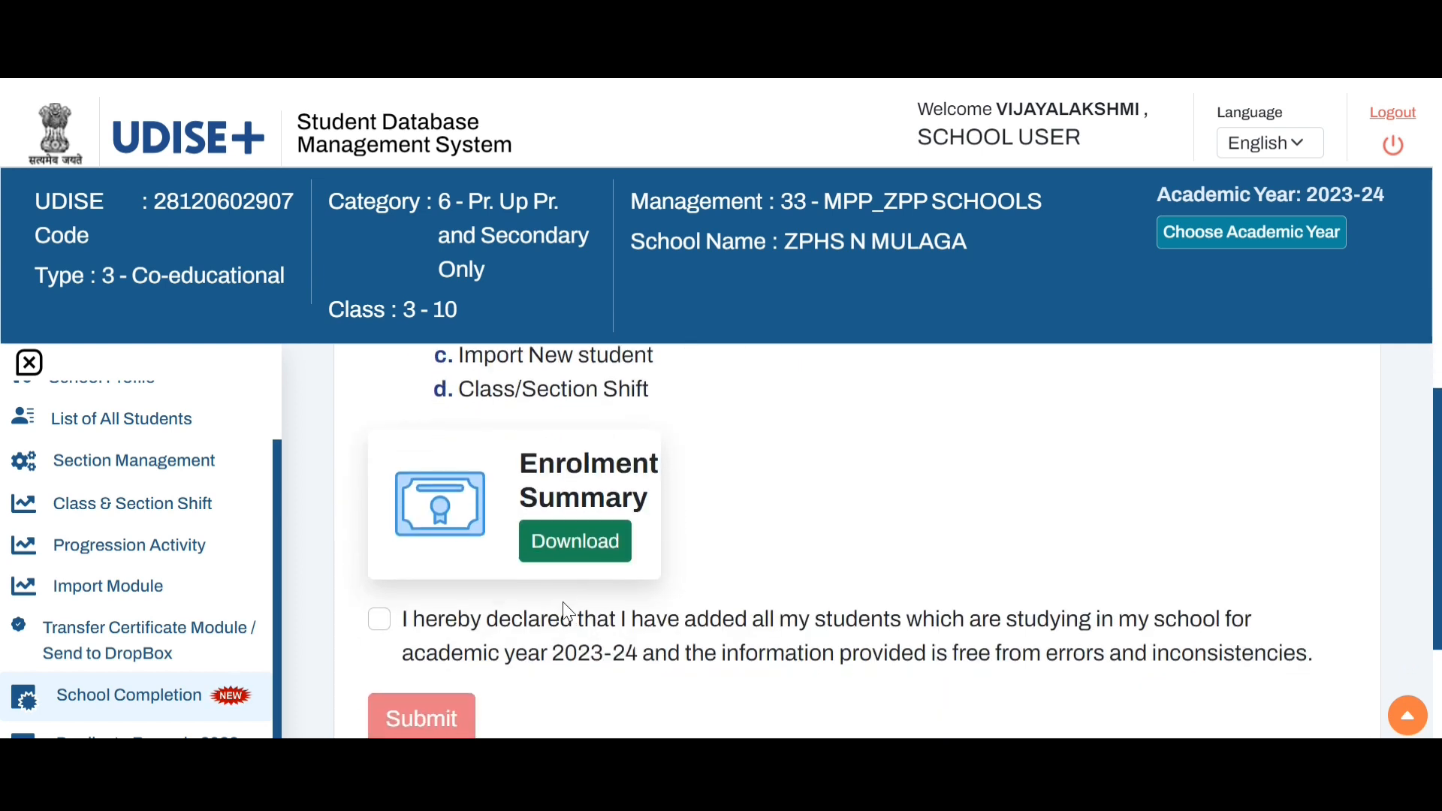
{"action": "left_click", "coordinate": [604, 554]}
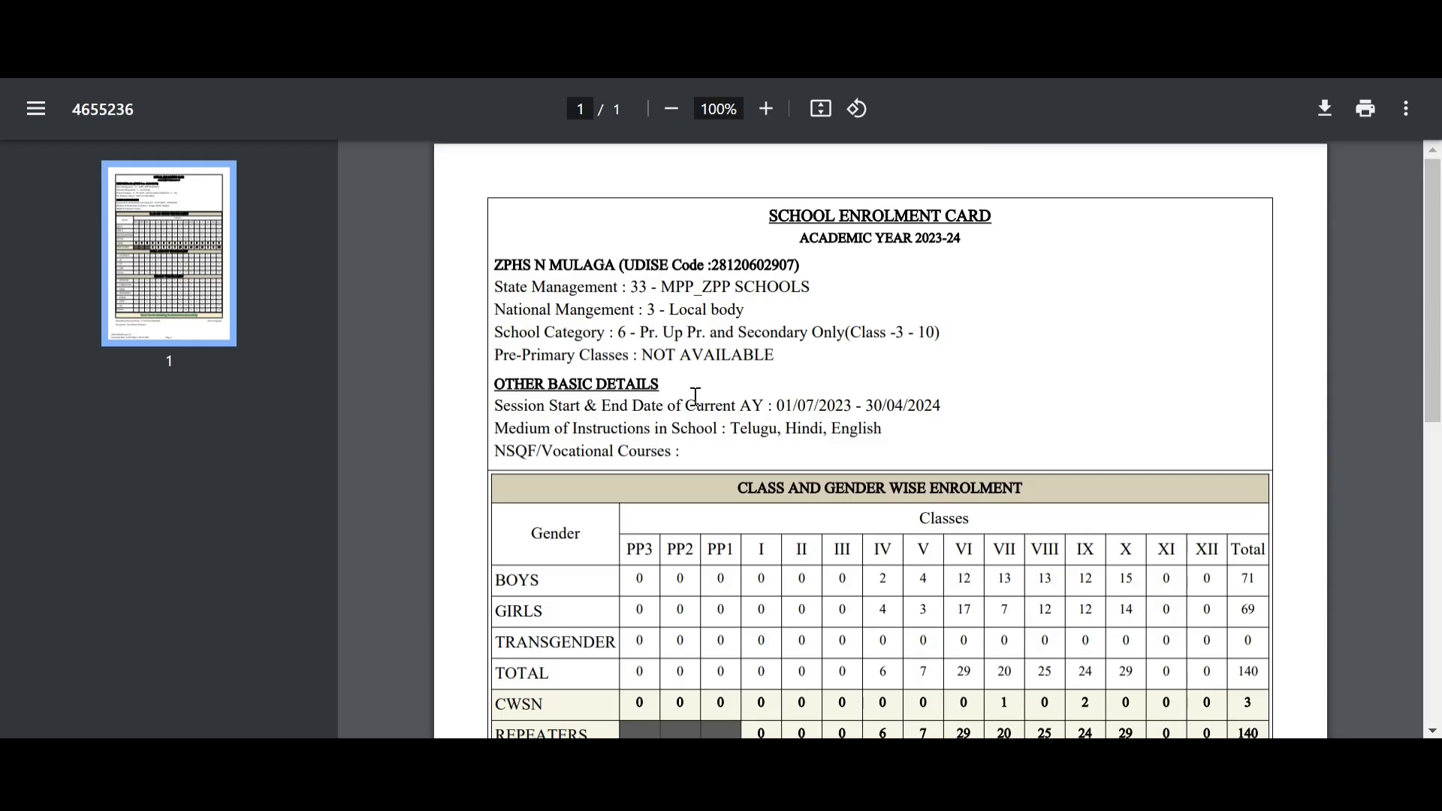
{"action": "scroll", "coordinate": [697, 396], "scroll_direction": "down", "scroll_amount": 1}
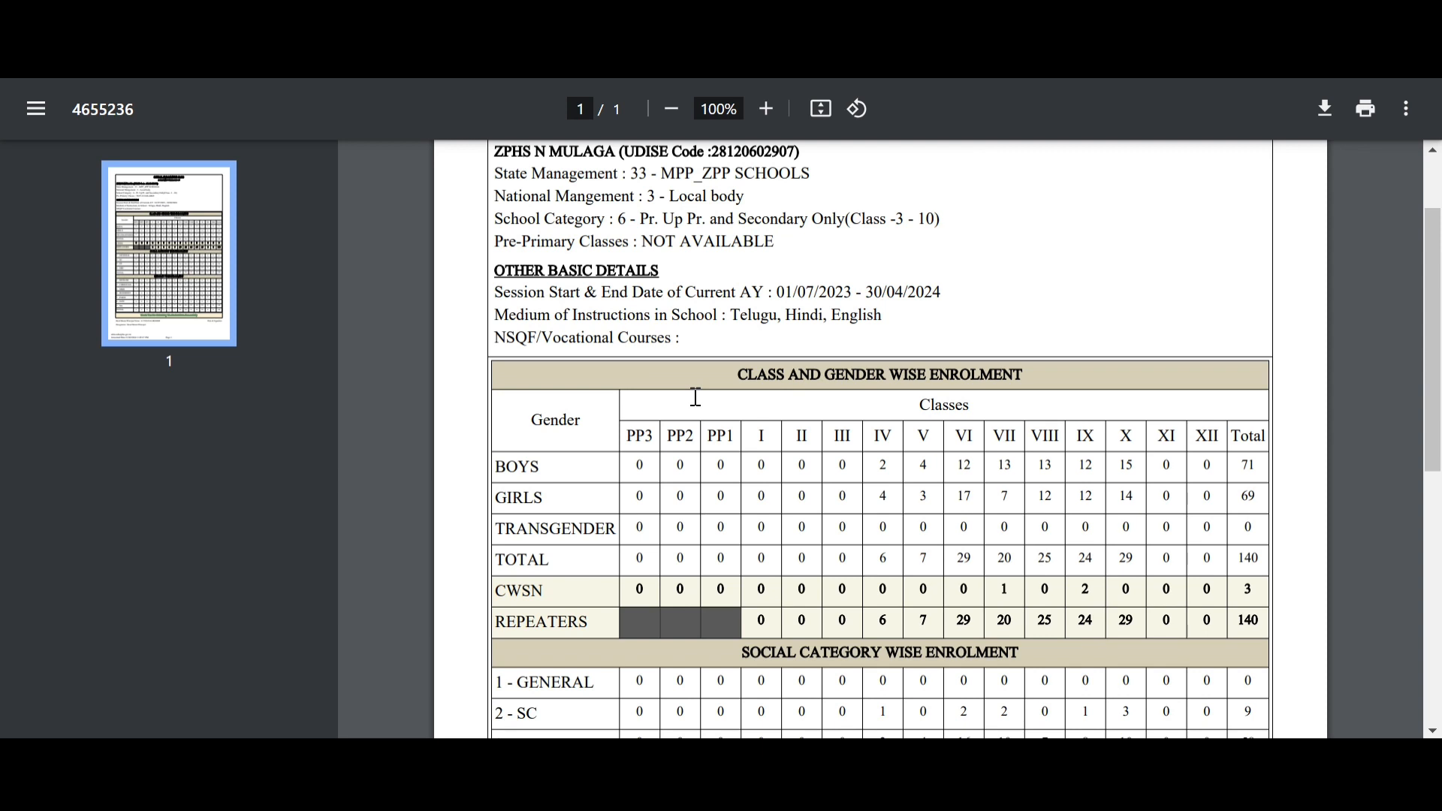
{"action": "scroll", "coordinate": [696, 396], "scroll_direction": "down", "scroll_amount": 1}
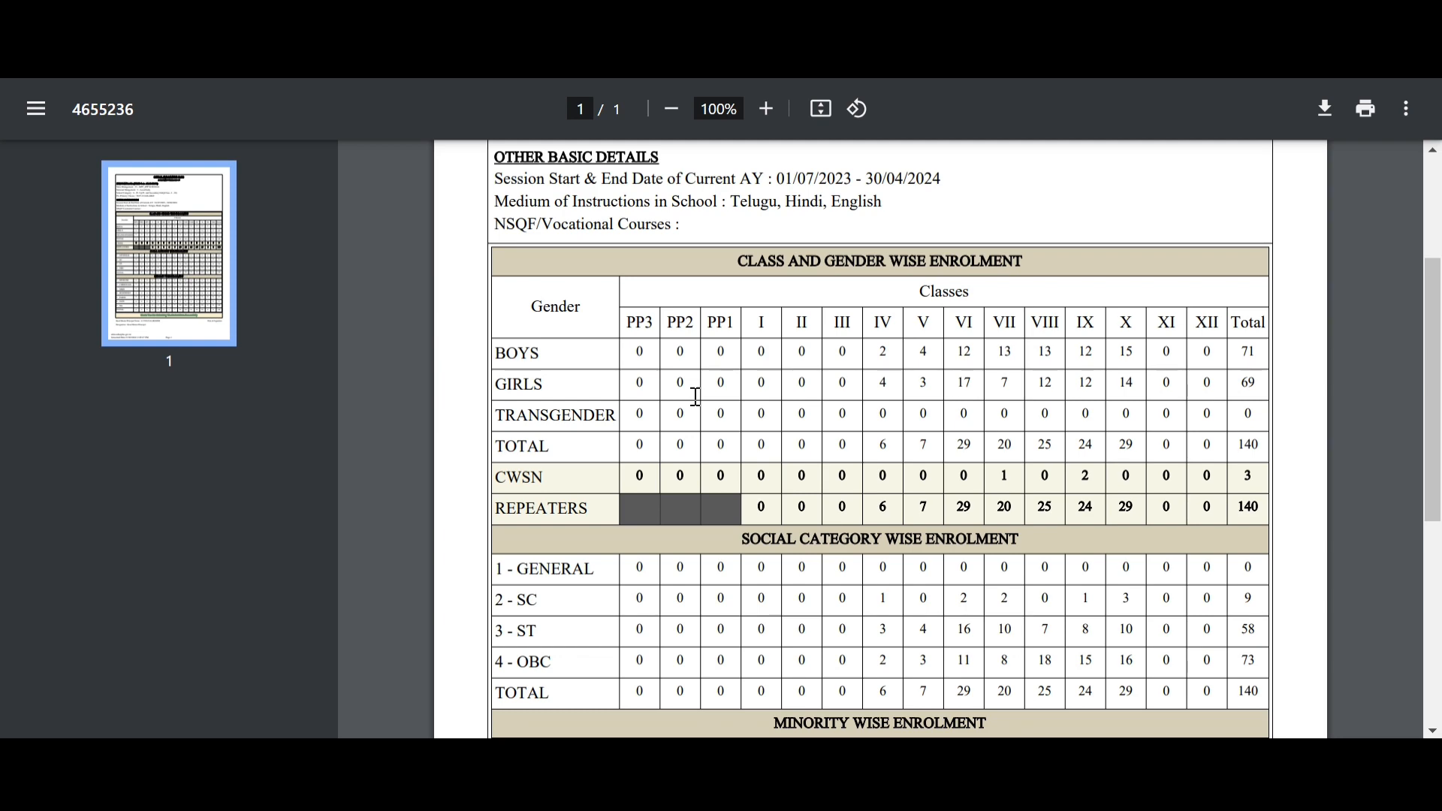
{"action": "scroll", "coordinate": [696, 397], "scroll_direction": "down", "scroll_amount": 6}
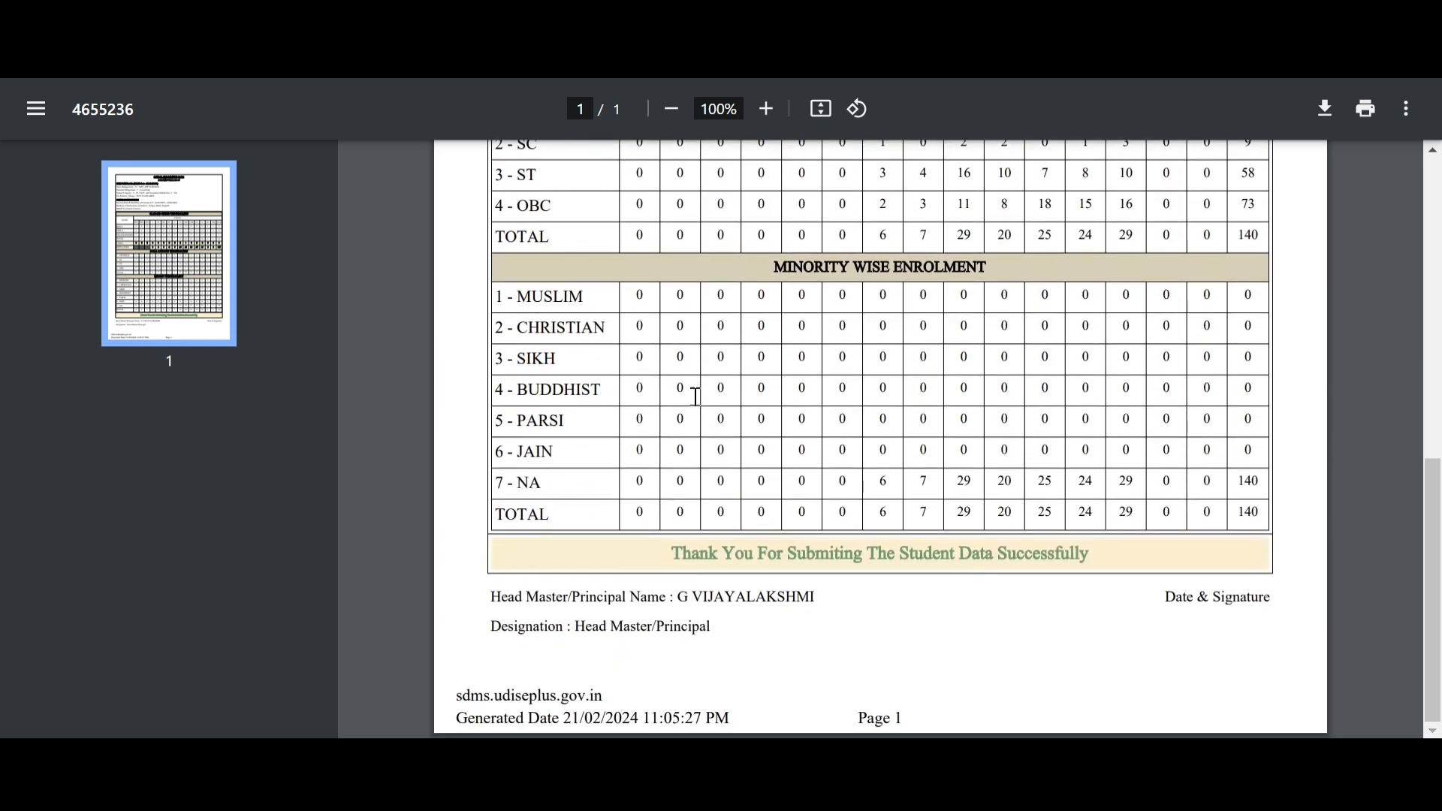
{"action": "scroll", "coordinate": [696, 397], "scroll_direction": "up", "scroll_amount": 6}
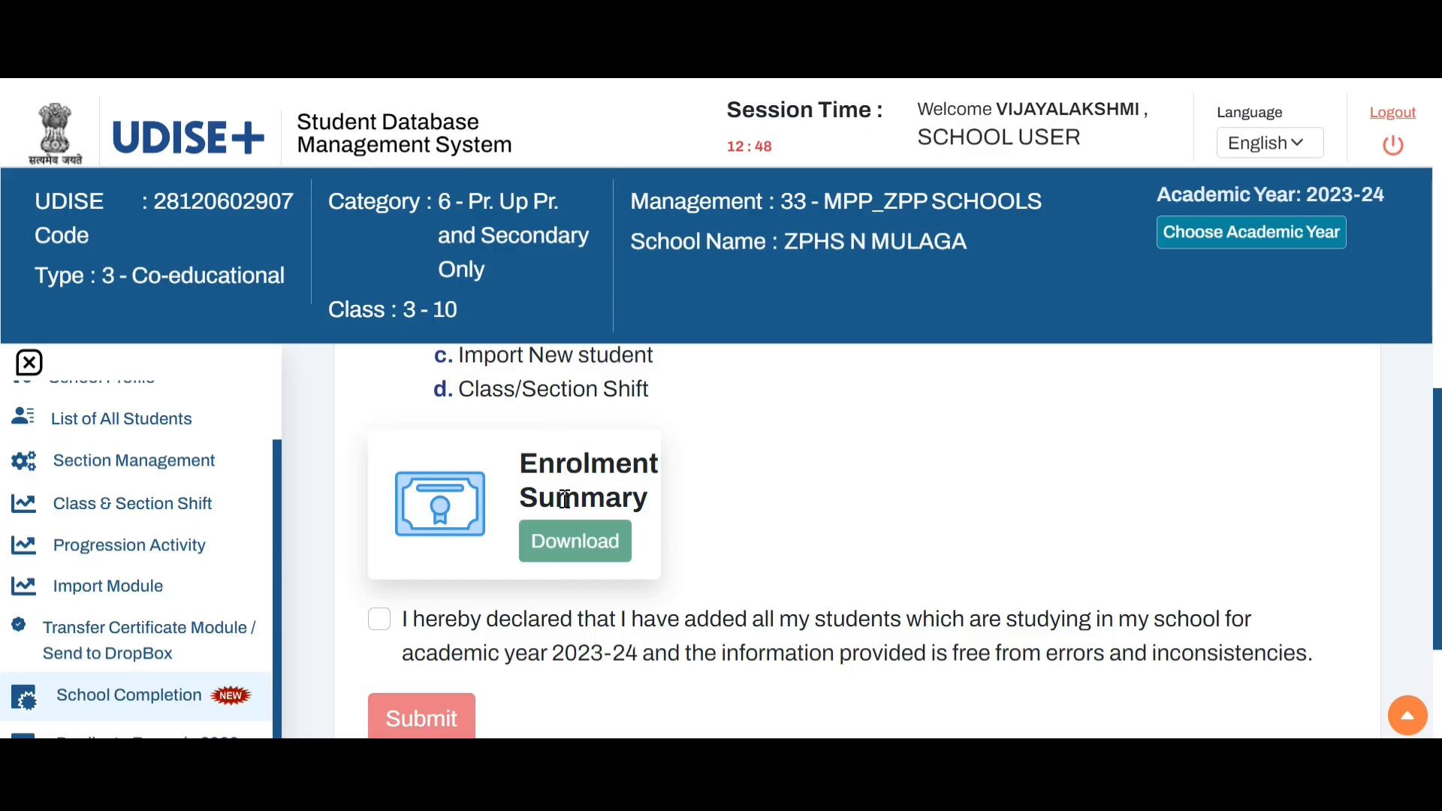
Step: Accept the declaration that all students for academic year 2023-24 are added without errors, then submit and confirm the school's data completion
{"action": "scroll", "coordinate": [570, 530], "scroll_direction": "down", "scroll_amount": 2}
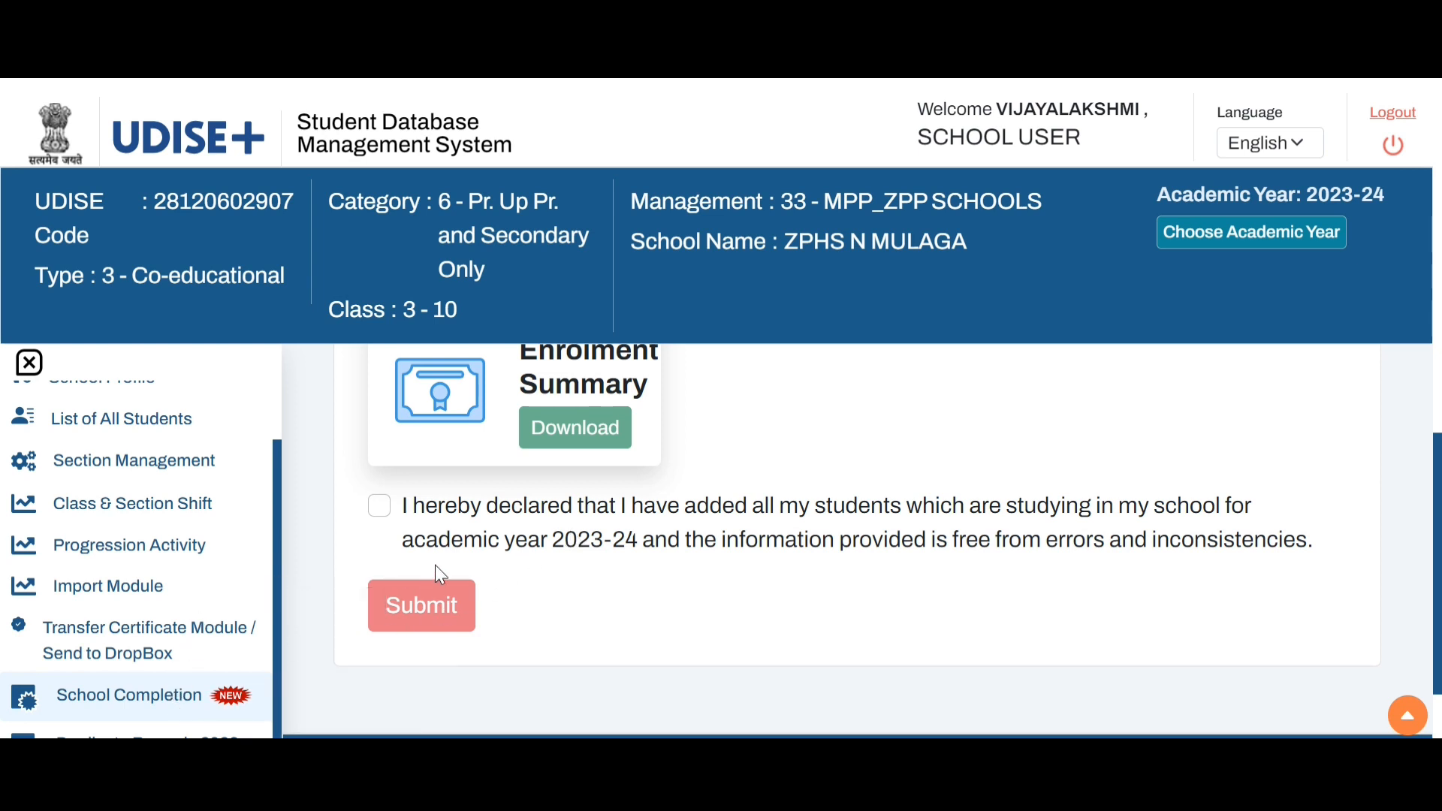
{"action": "left_click", "coordinate": [382, 507]}
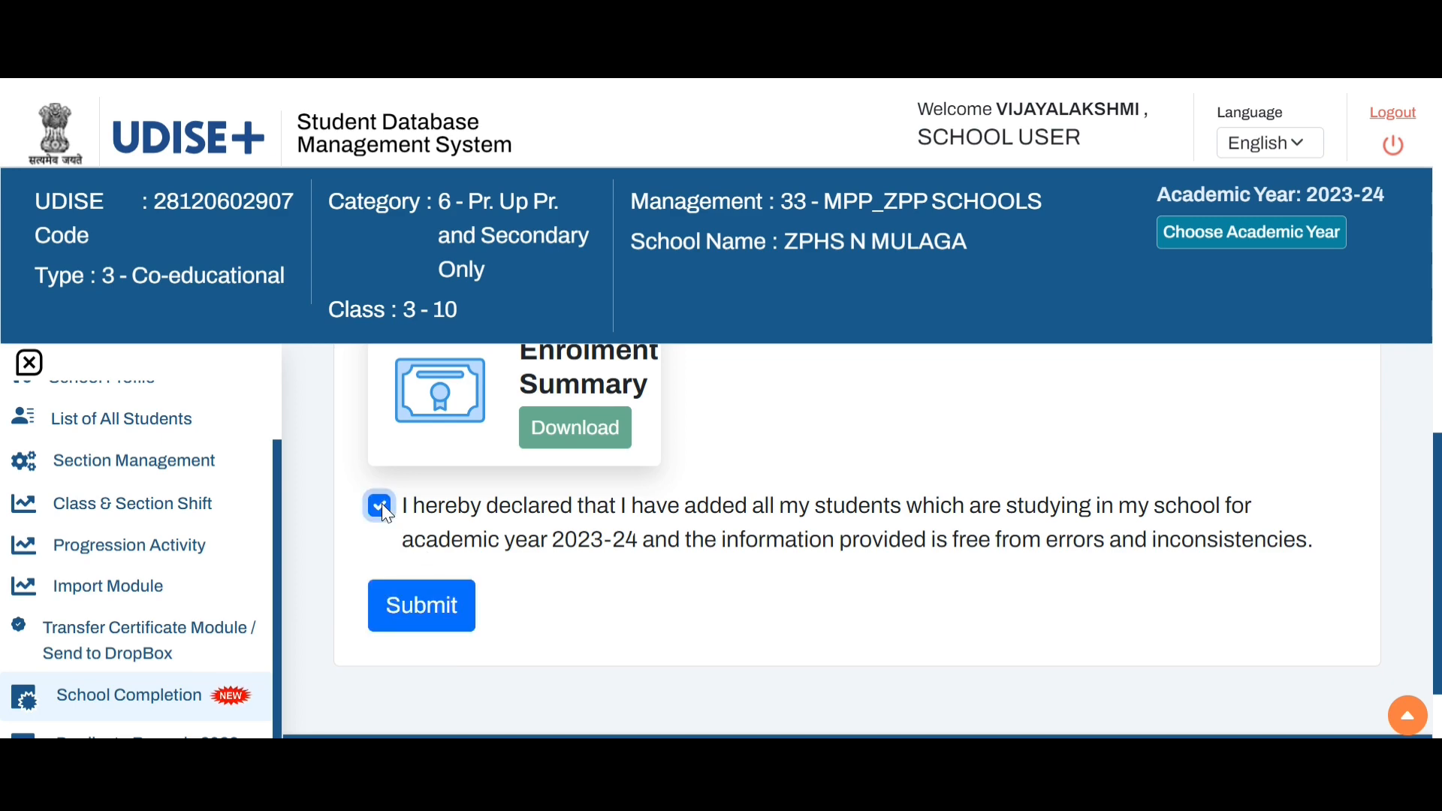
{"action": "left_click", "coordinate": [414, 617]}
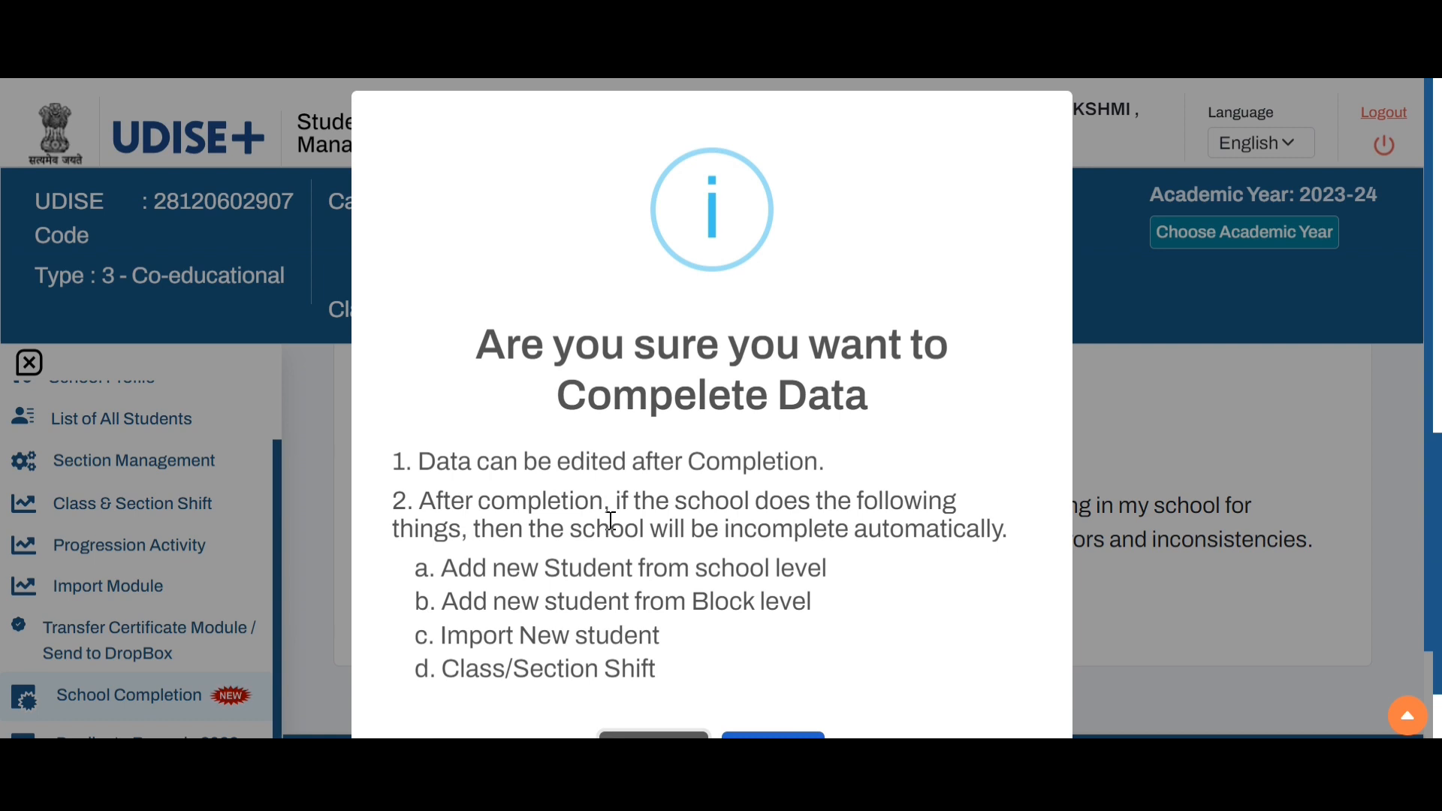
{"action": "scroll", "coordinate": [611, 520], "scroll_direction": "down", "scroll_amount": 2}
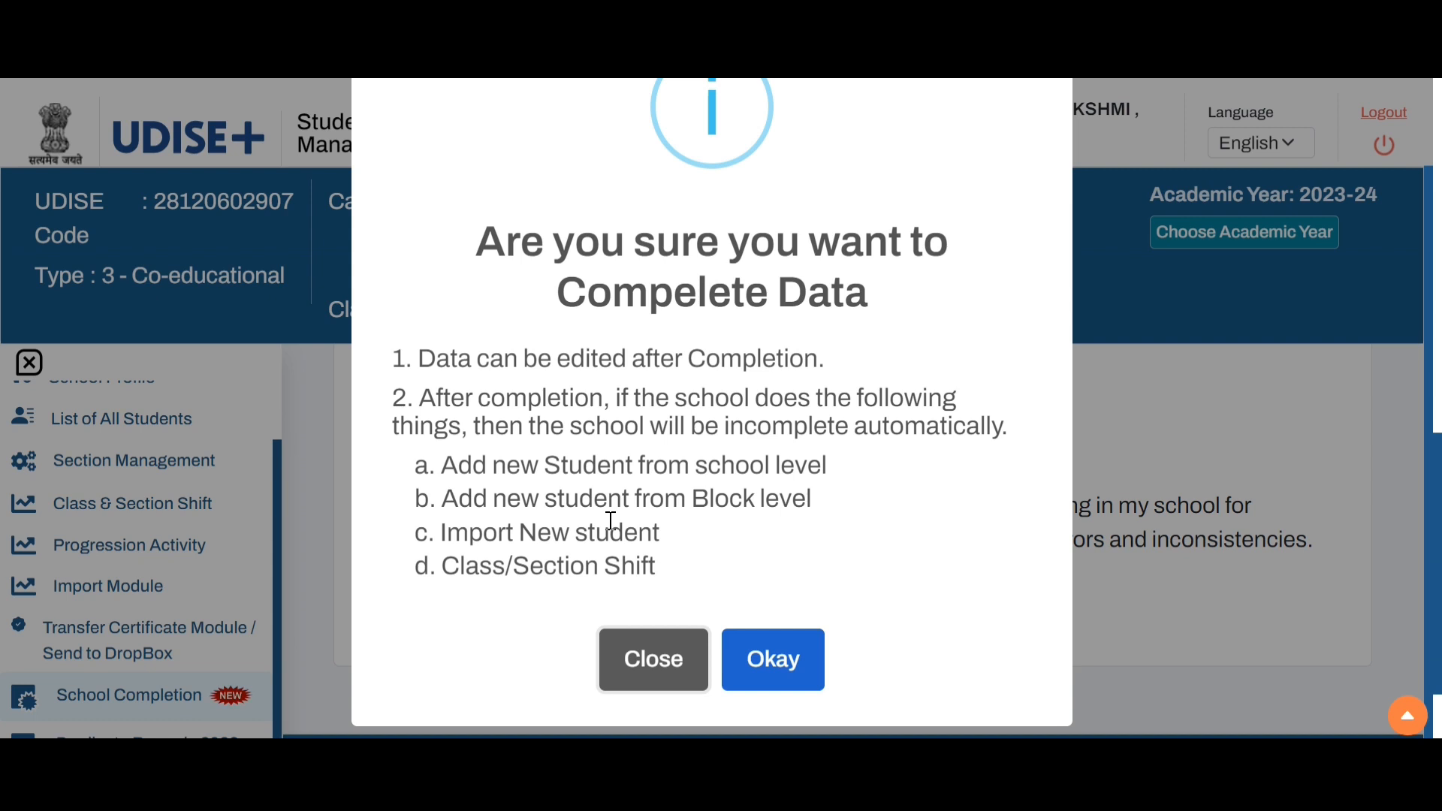
{"action": "left_click", "coordinate": [763, 672]}
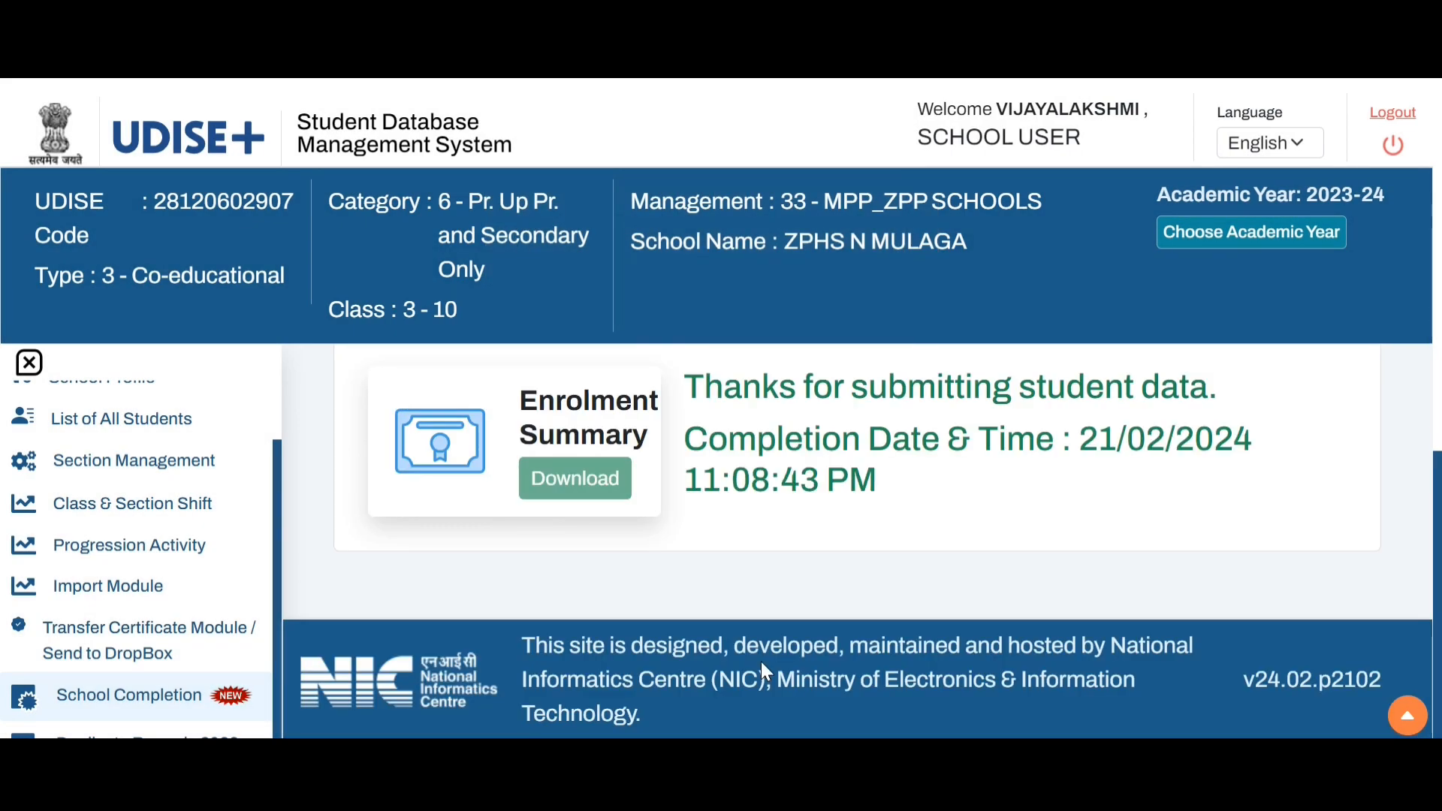